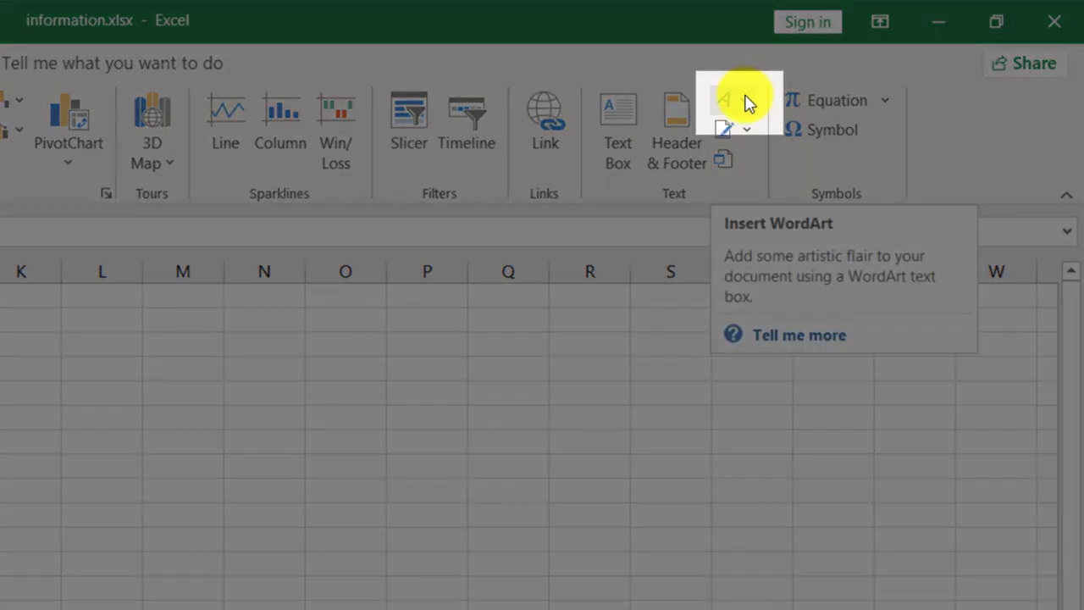
Insert a WordArt in the bold black shadowed style from the gallery's third row.
{"action": "left_click", "coordinate": [745, 101]}
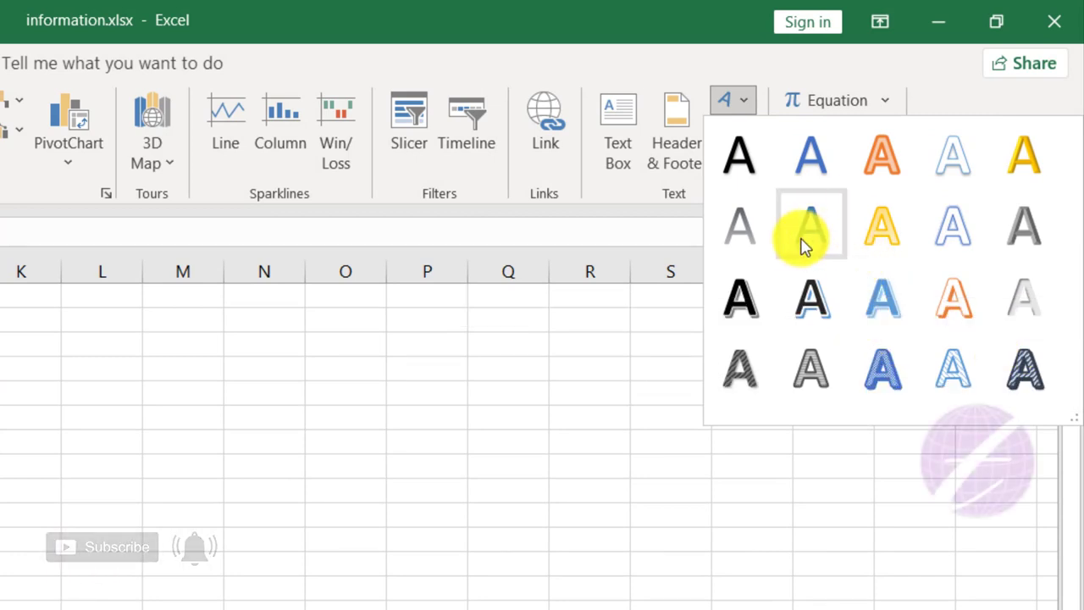
{"action": "left_click", "coordinate": [748, 311]}
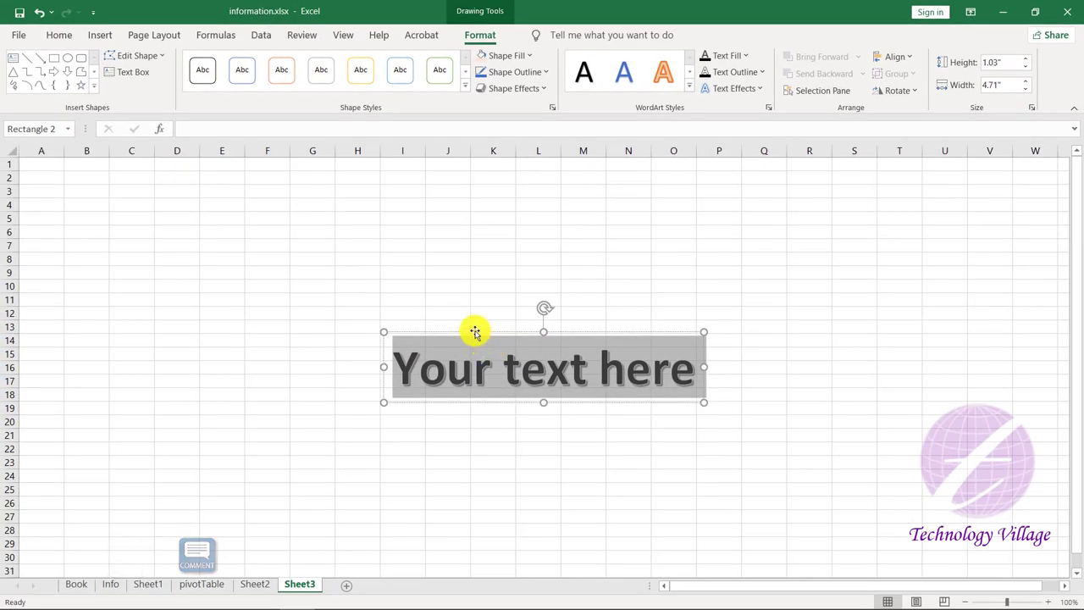
Move the WordArt up to rows 4–7 and replace its placeholder with 'Technology Village'.
{"action": "left_click_drag", "start_coordinate": [475, 332], "coordinate": [467, 191]}
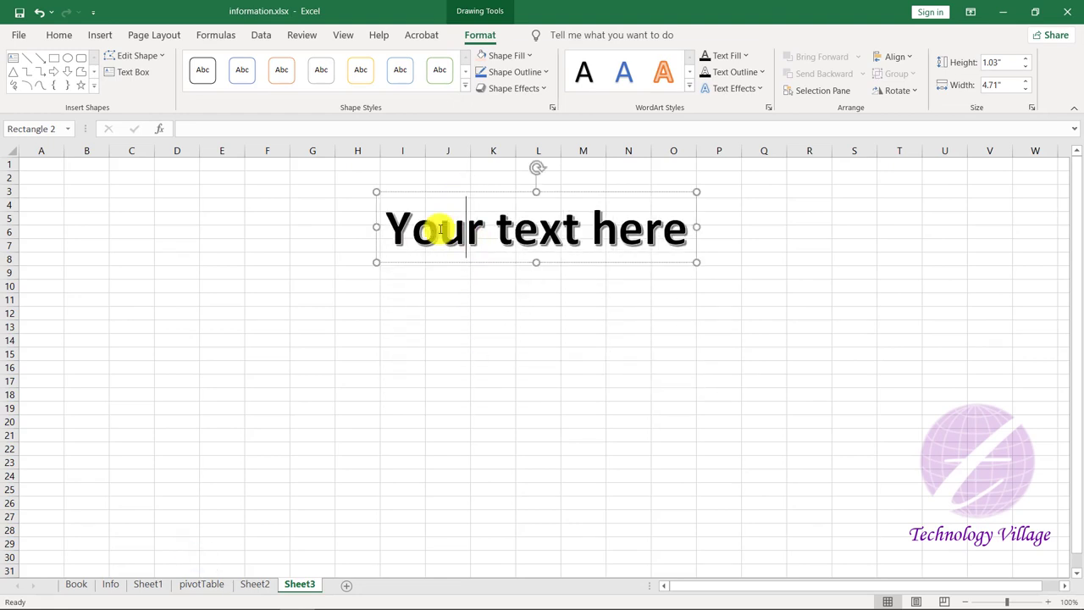
{"action": "left_click_drag", "start_coordinate": [392, 223], "coordinate": [918, 302]}
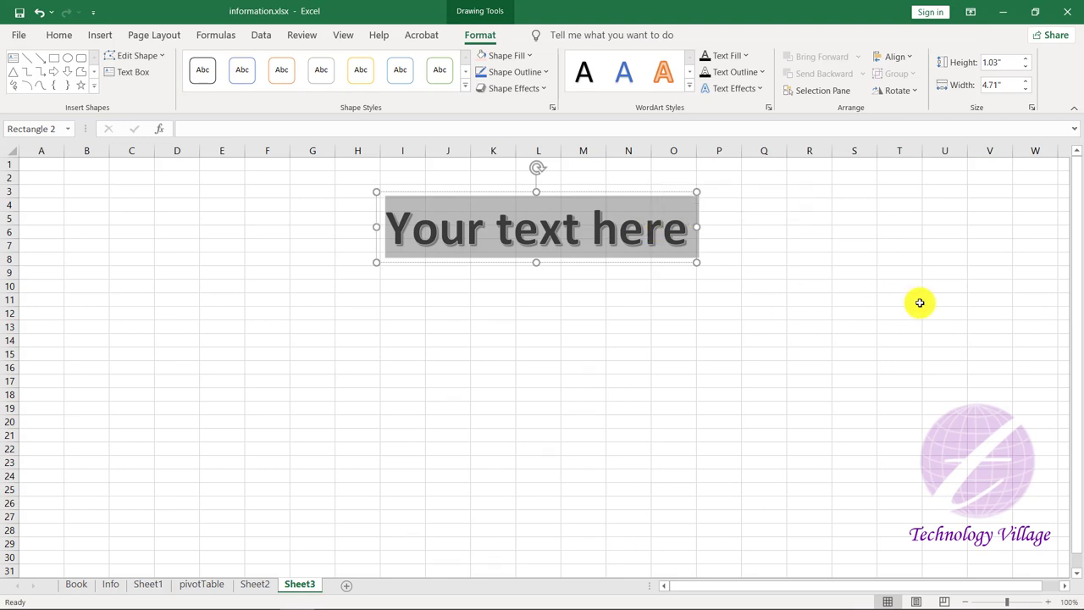
{"action": "type", "text": "Tech"}
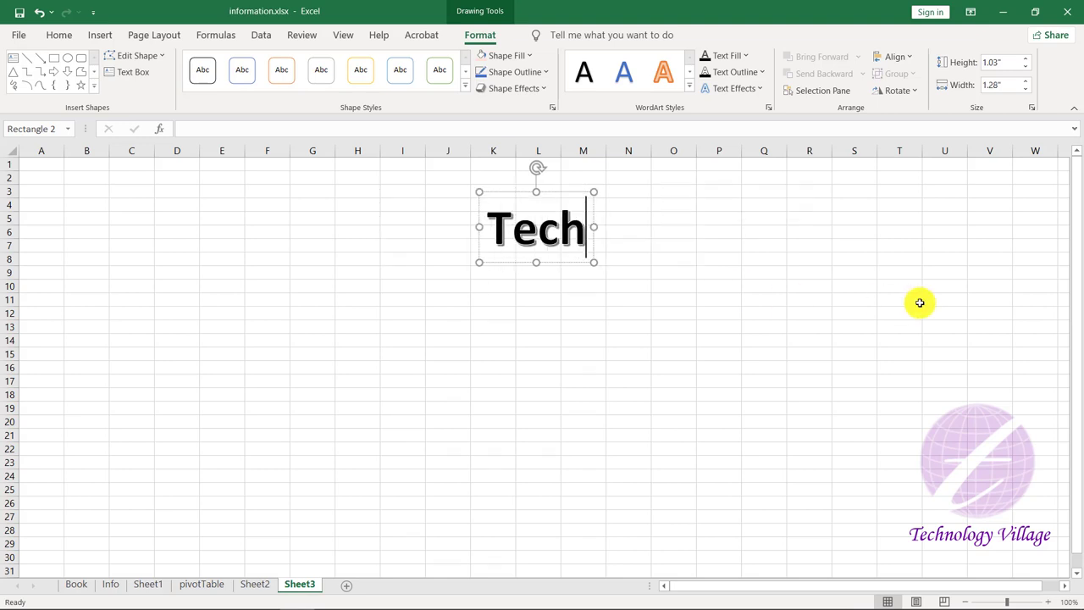
{"action": "type", "text": "nology Vil"}
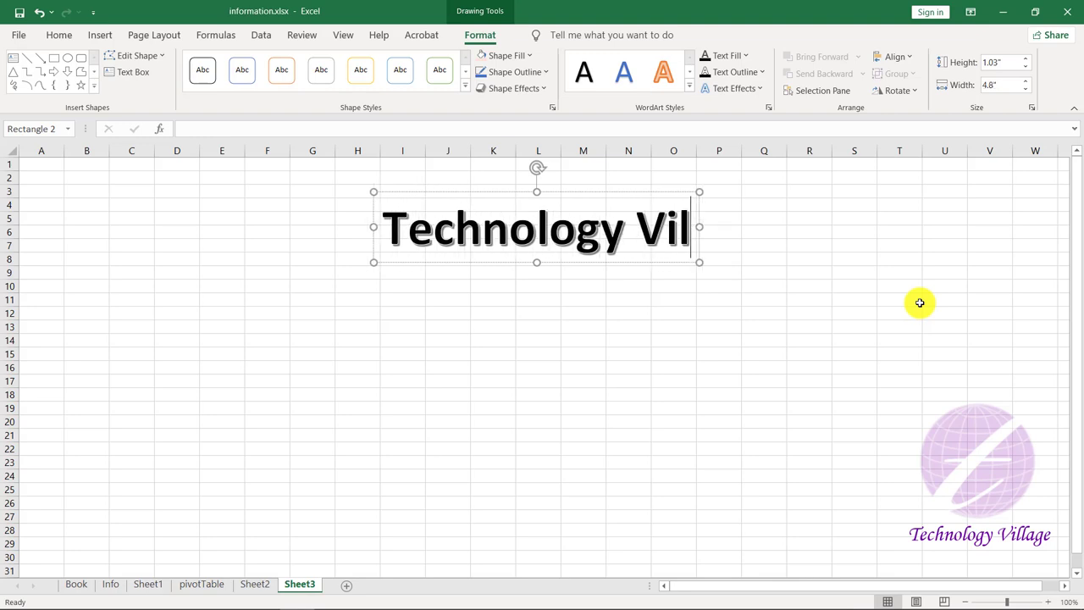
{"action": "type", "text": "lage"}
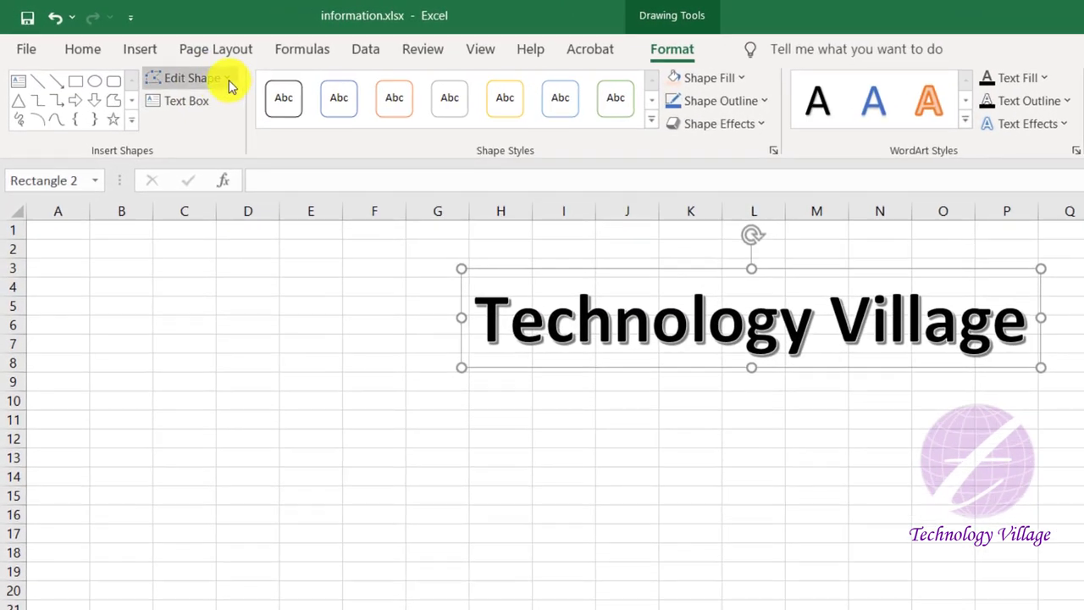
{"action": "left_click", "coordinate": [228, 80]}
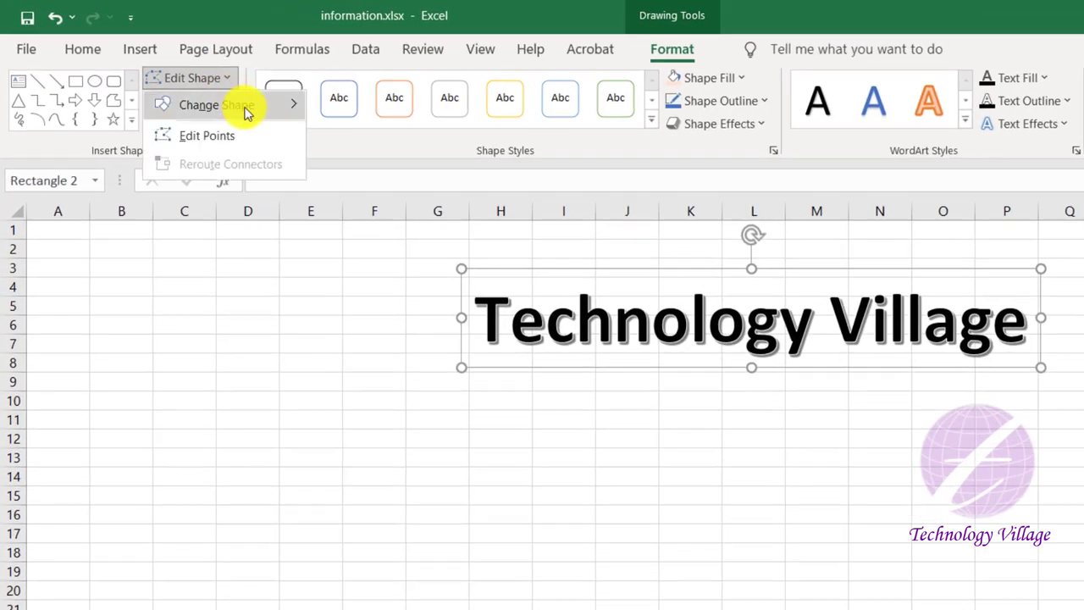
{"action": "mouse_move", "coordinate": [242, 109]}
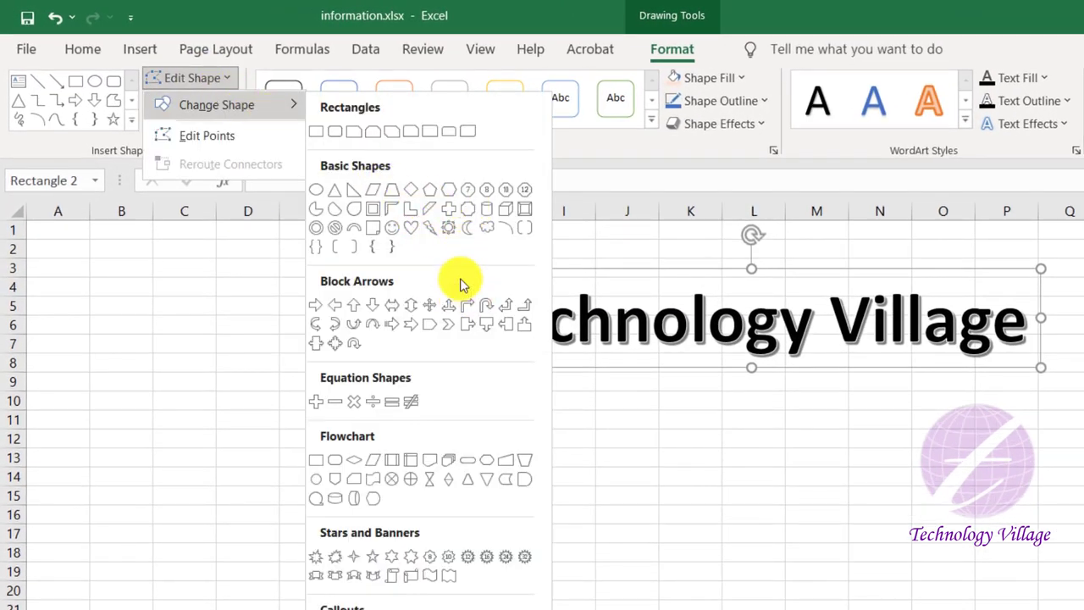
{"action": "left_click", "coordinate": [264, 14]}
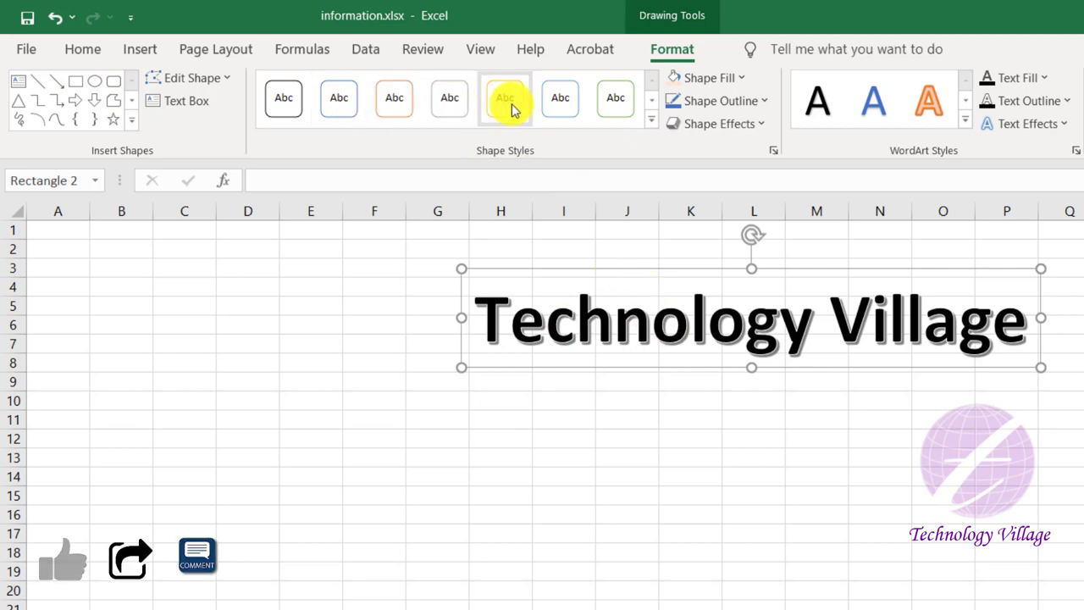
{"action": "left_click", "coordinate": [651, 120]}
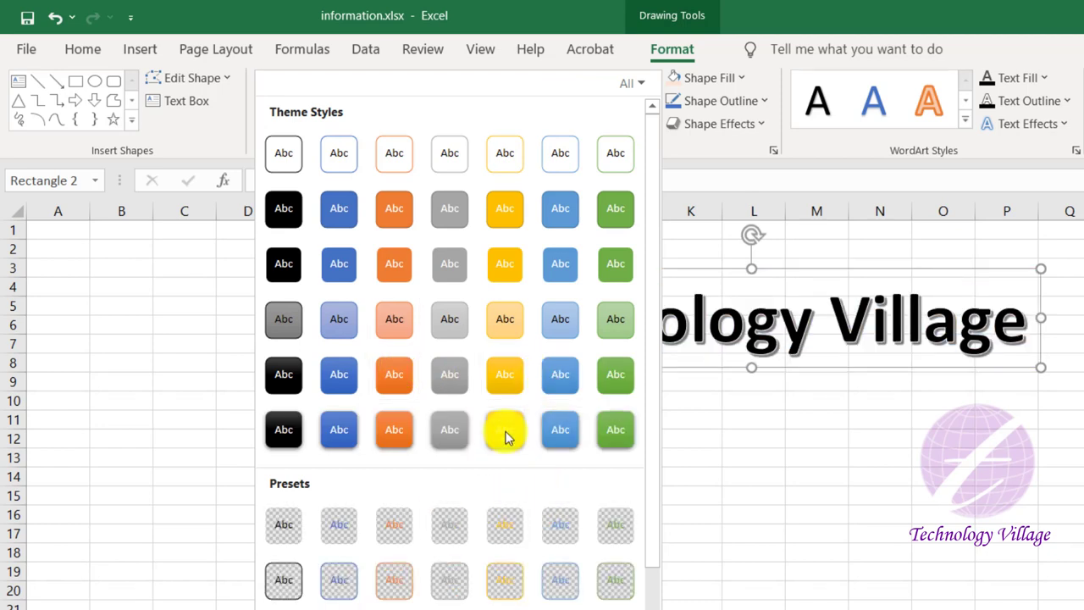
{"action": "left_click", "coordinate": [702, 25]}
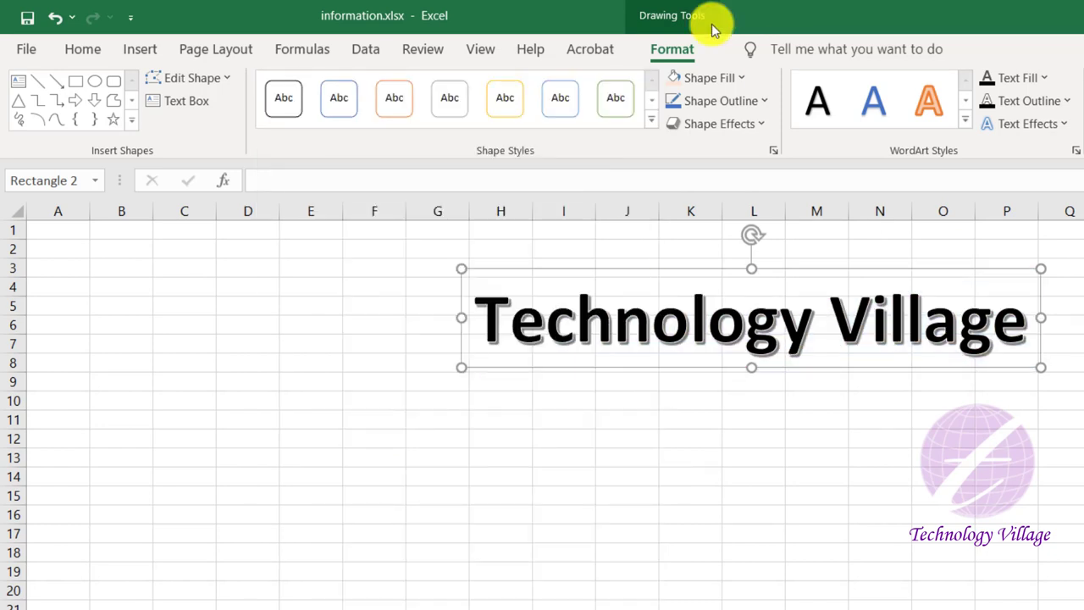
{"action": "left_click", "coordinate": [739, 79]}
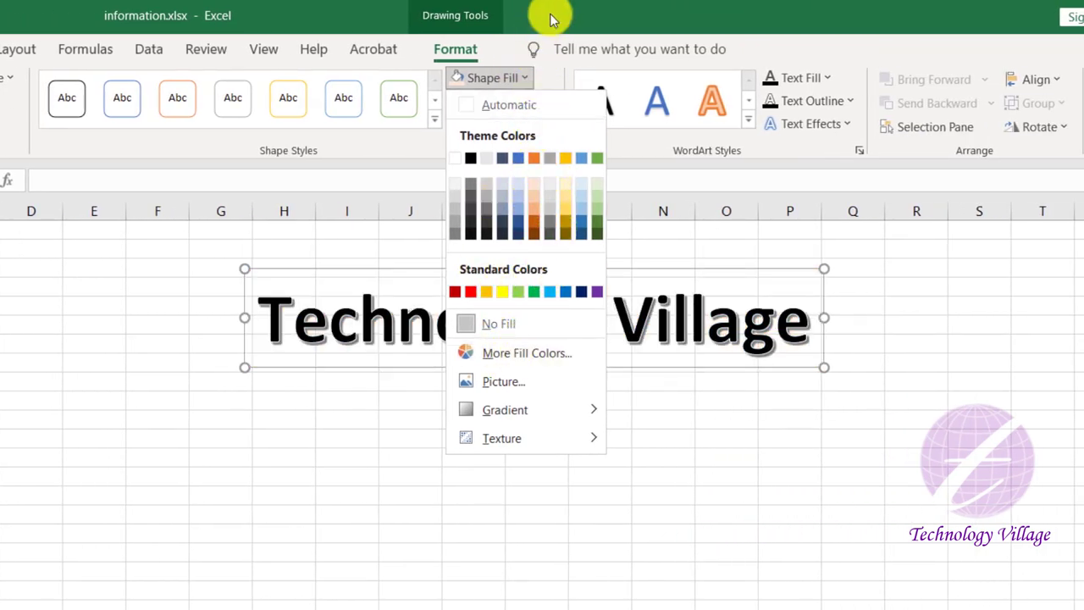
{"action": "left_click", "coordinate": [525, 78]}
{"action": "left_click", "coordinate": [524, 102]}
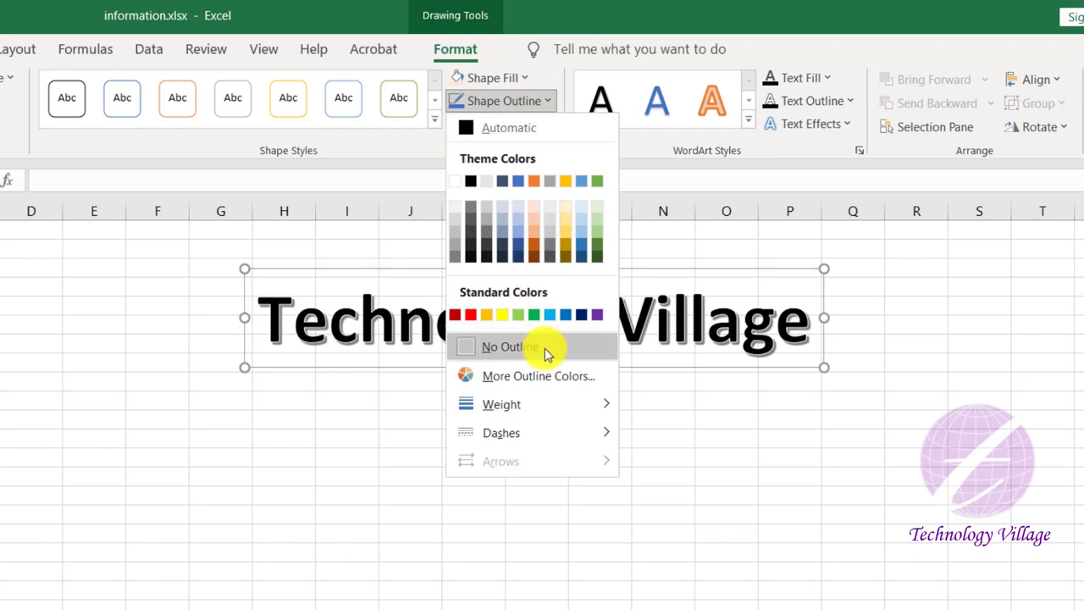
{"action": "mouse_move", "coordinate": [523, 433]}
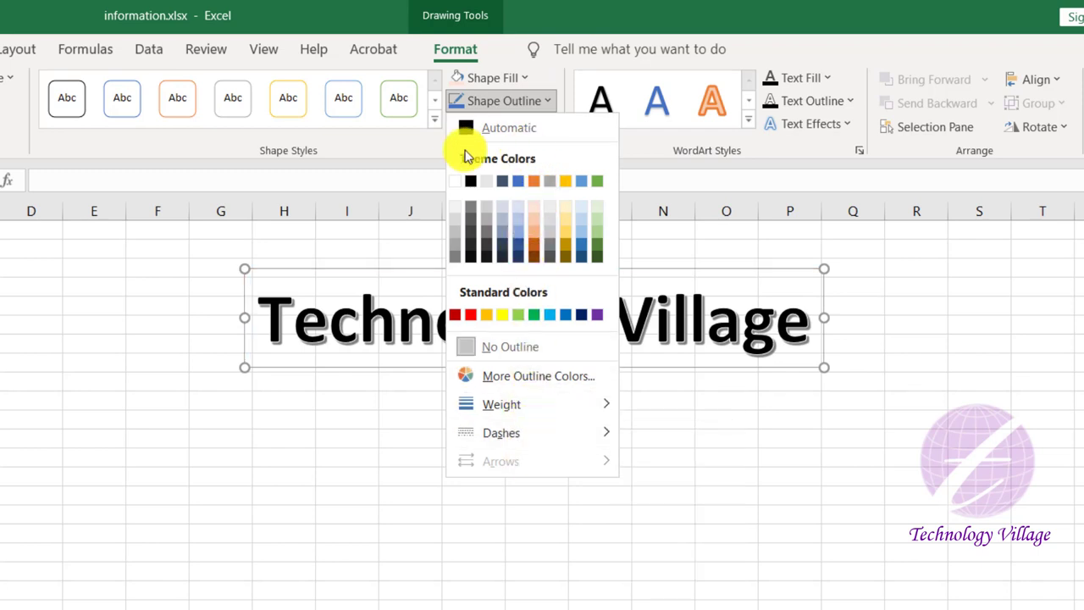
{"action": "left_click", "coordinate": [549, 12]}
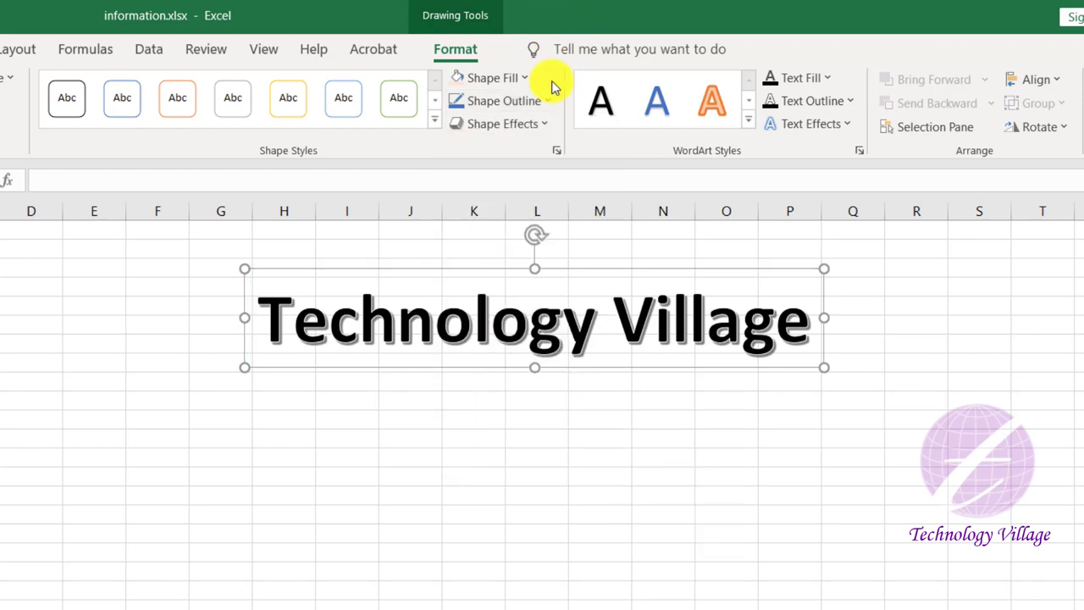
{"action": "left_click", "coordinate": [542, 126]}
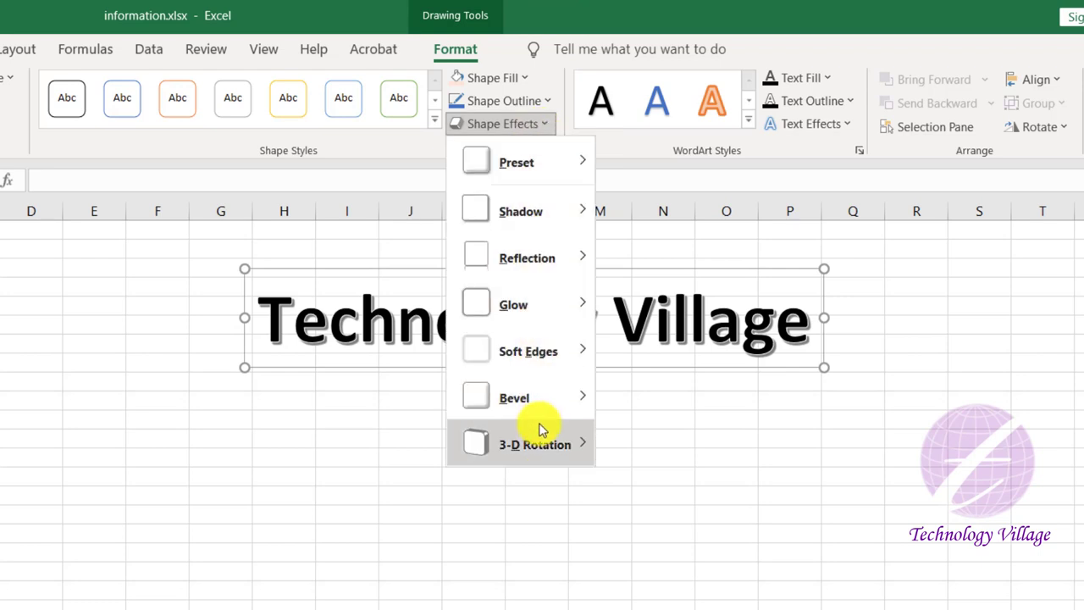
{"action": "left_click", "coordinate": [574, 7]}
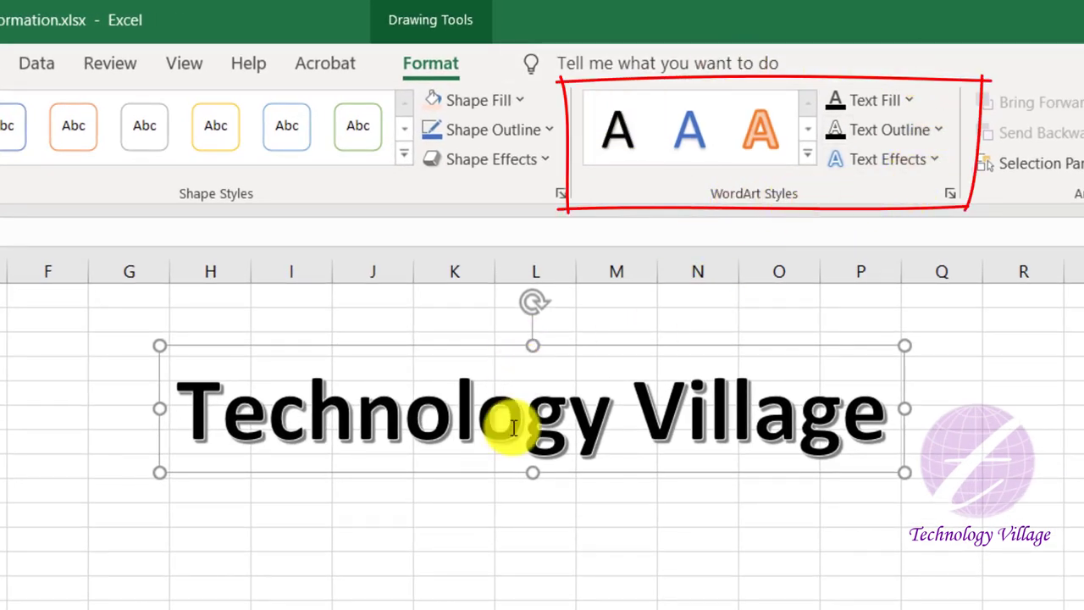
Apply a blue style from the WordArt Styles gallery to the 'Technology Village' text.
{"action": "triple_click", "coordinate": [467, 412]}
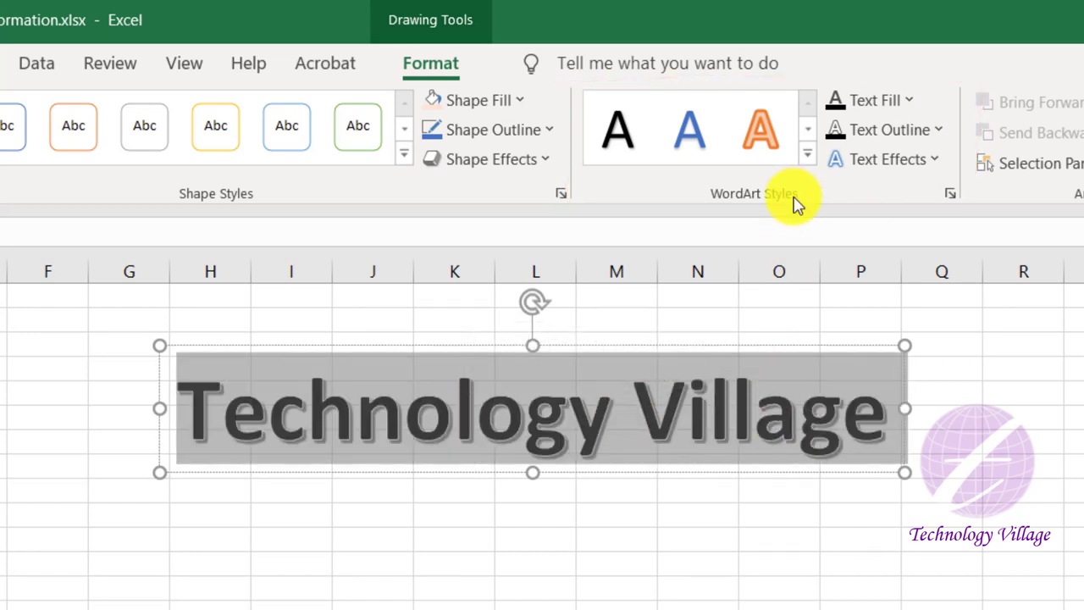
{"action": "left_click", "coordinate": [807, 155]}
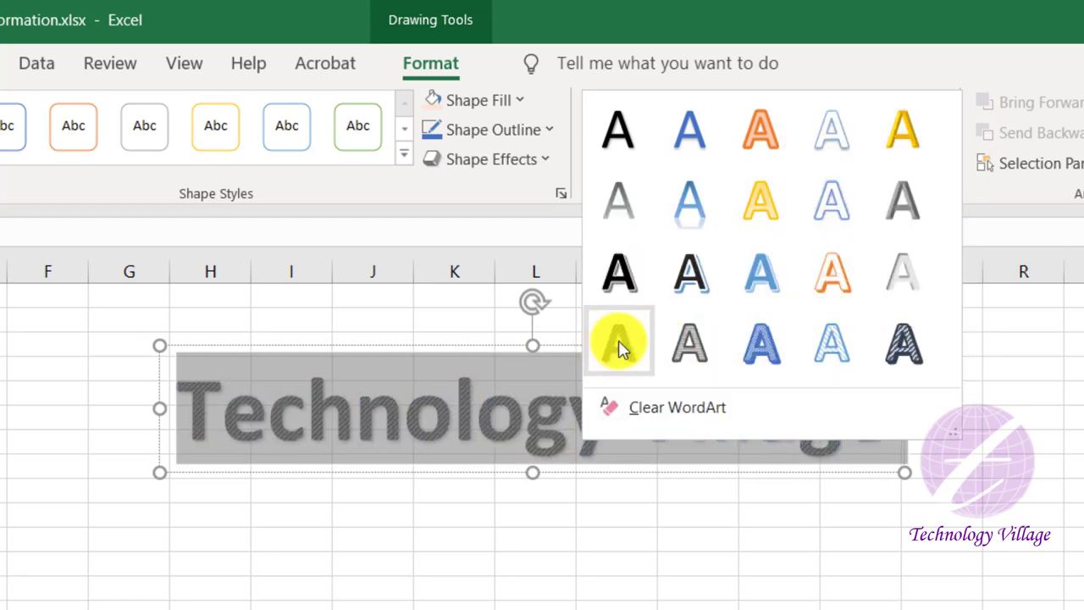
{"action": "left_click", "coordinate": [760, 275]}
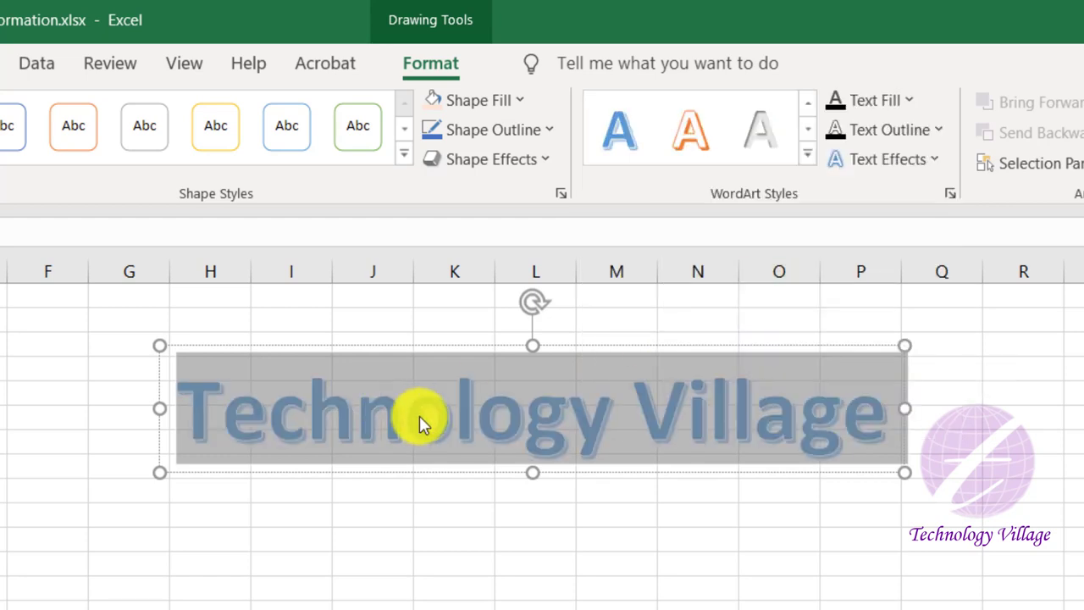
{"action": "left_click", "coordinate": [413, 419]}
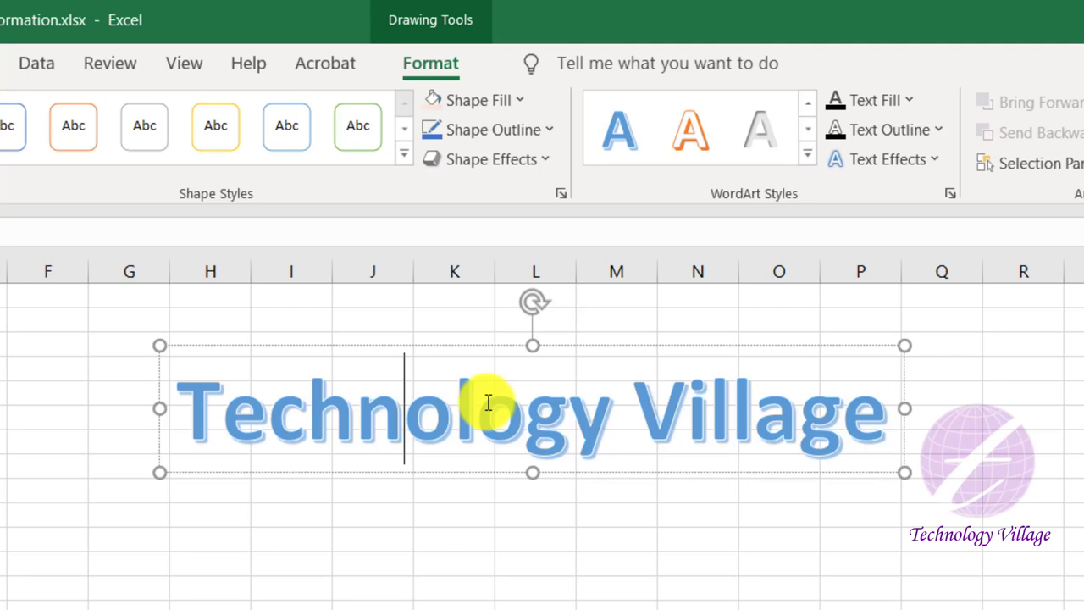
Give all the 'Technology Village' lettering a Red text fill from Standard Colors.
{"action": "left_click", "coordinate": [489, 403]}
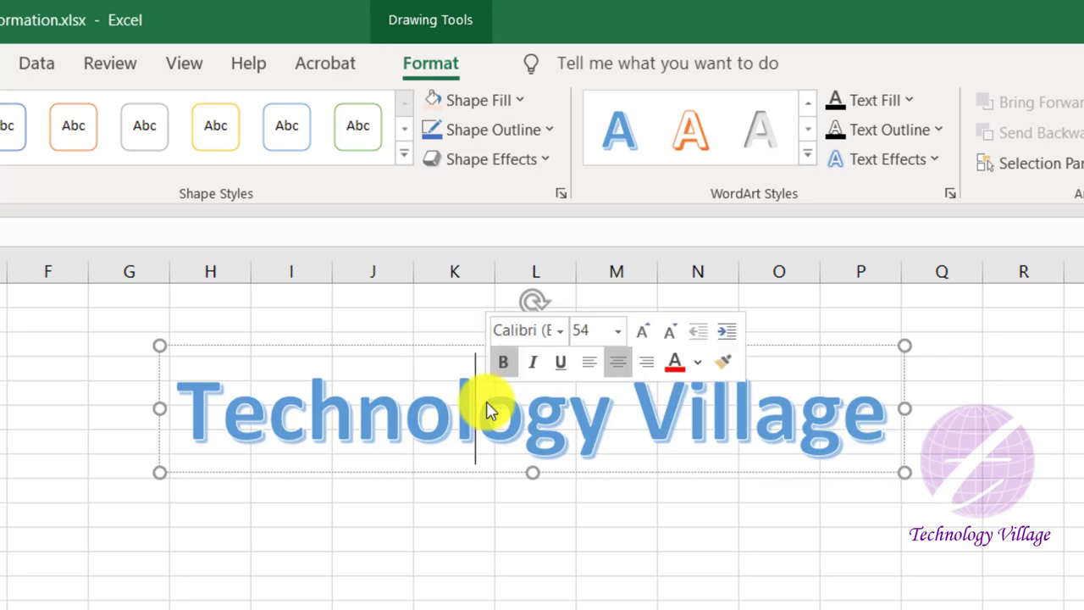
{"action": "key", "text": "ctrl+a"}
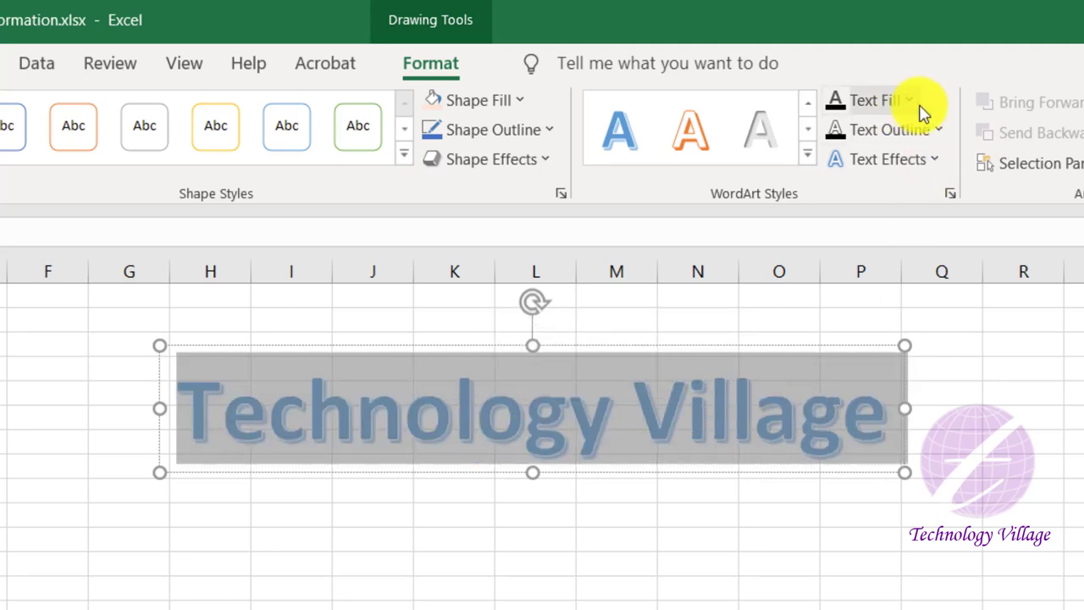
{"action": "left_click", "coordinate": [911, 102]}
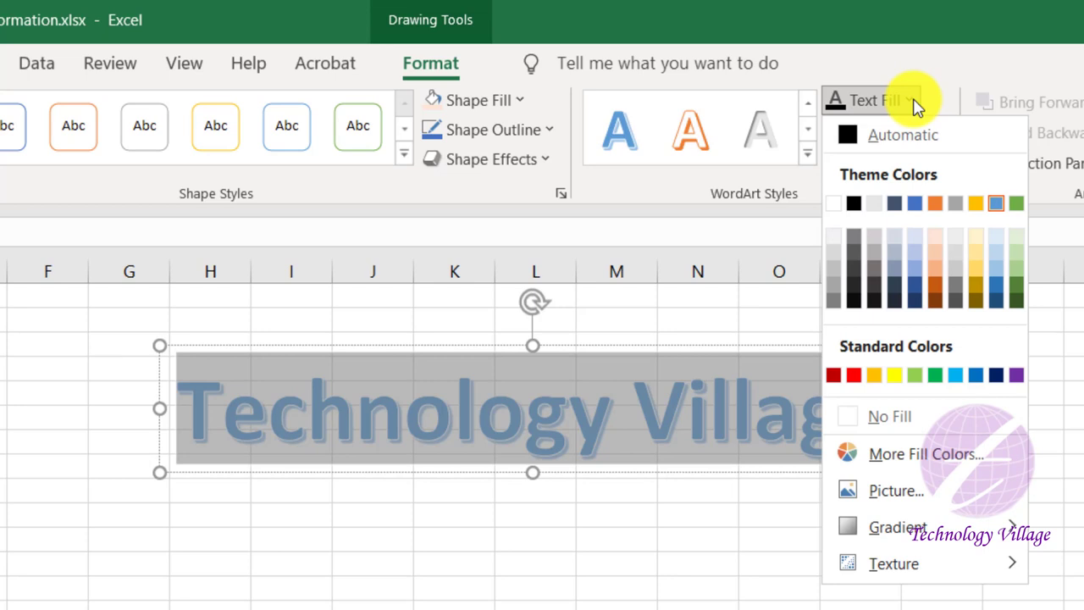
{"action": "left_click", "coordinate": [854, 374]}
{"action": "left_click", "coordinate": [735, 415]}
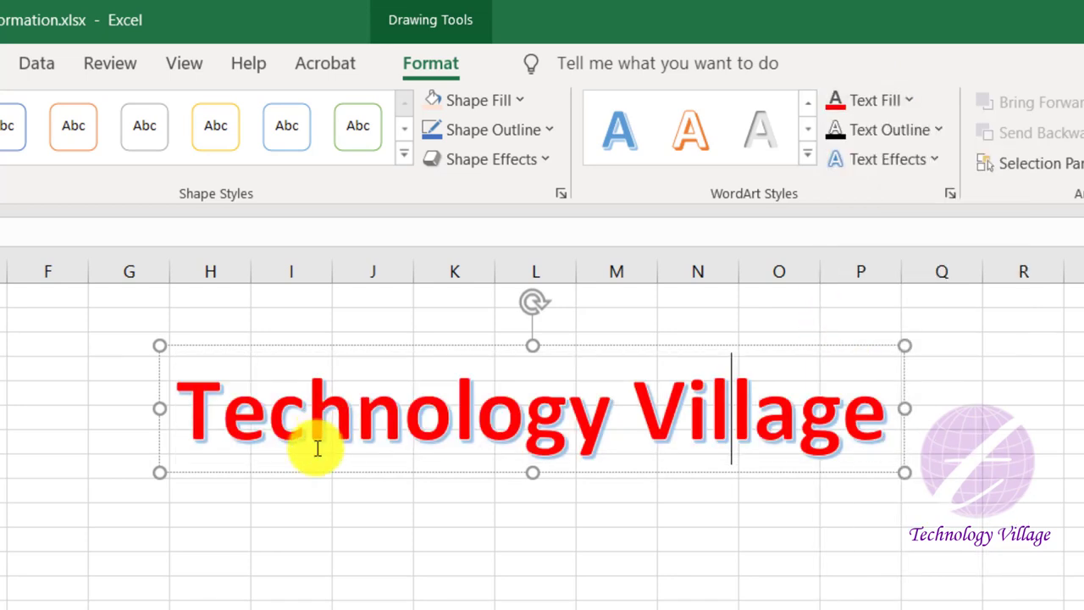
{"action": "triple_click", "coordinate": [349, 423]}
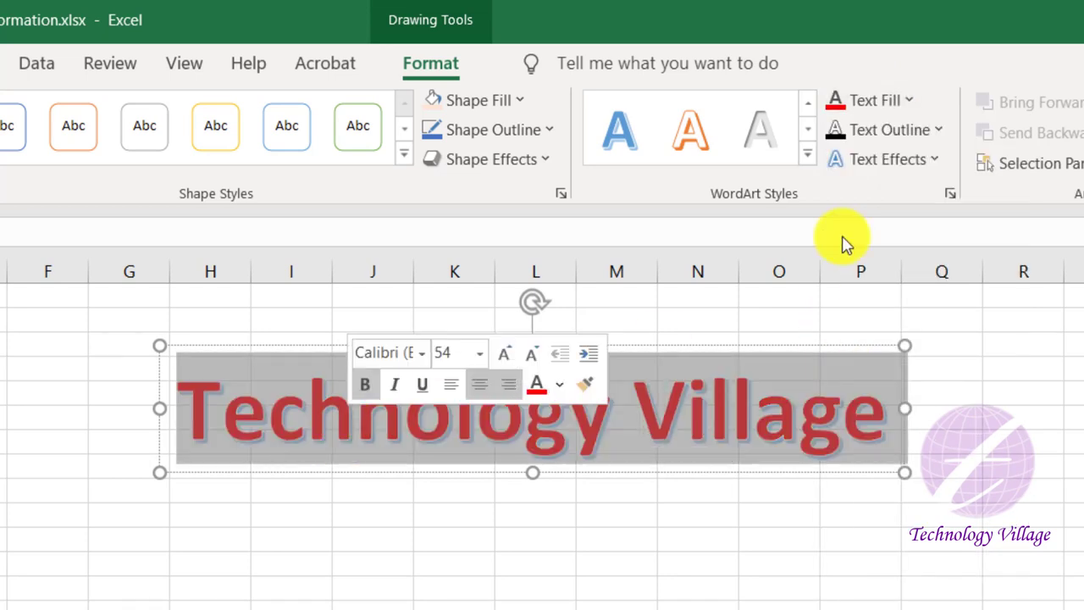
{"action": "left_click", "coordinate": [897, 98]}
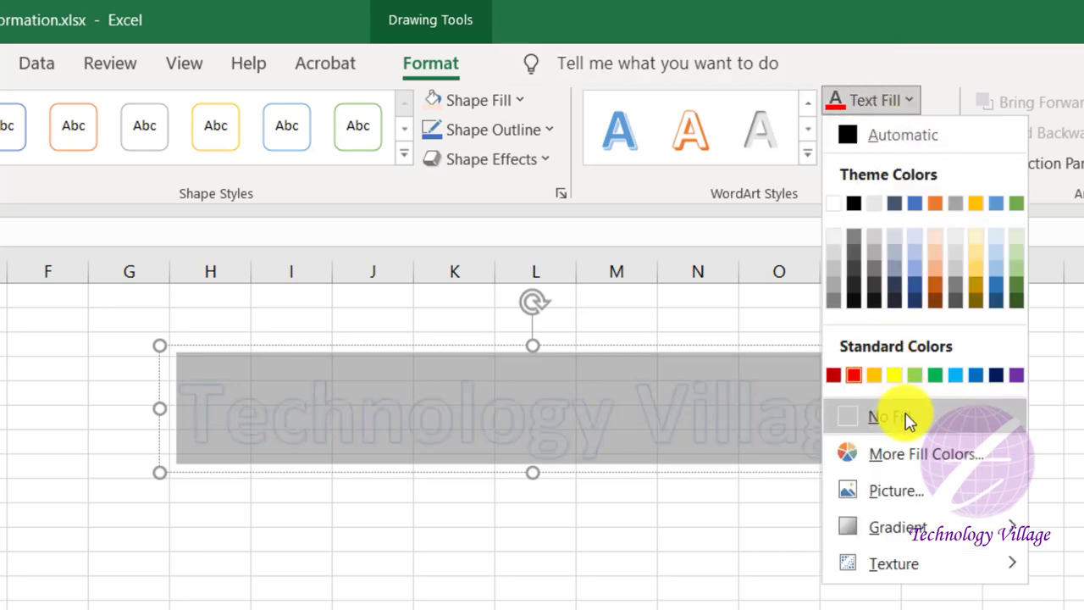
Fill the WordArt letters with the rose picture from the Desktop folder.
{"action": "left_click", "coordinate": [887, 489]}
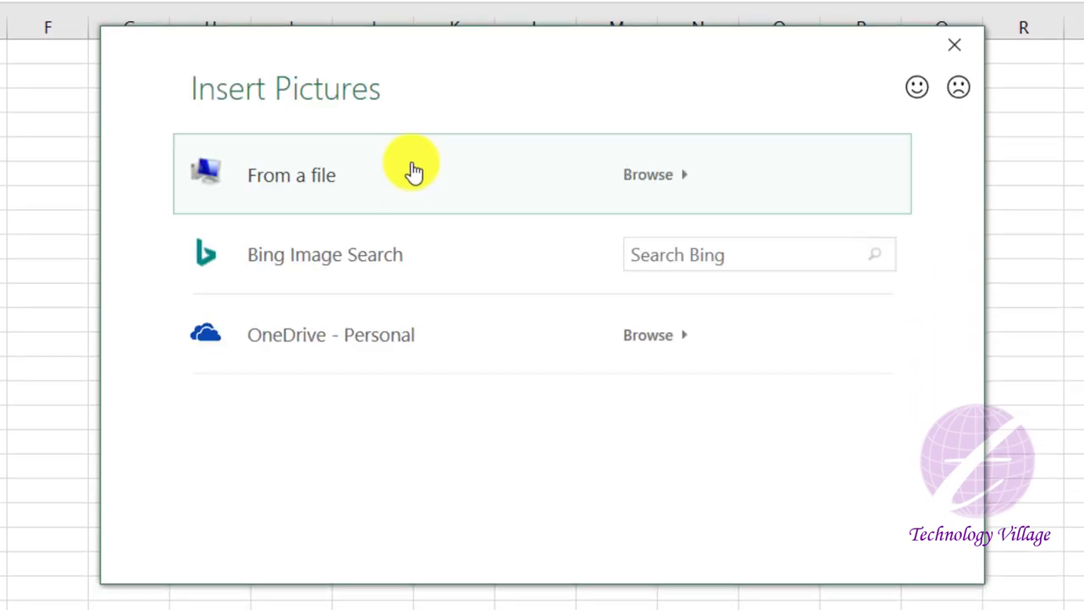
{"action": "left_click", "coordinate": [406, 176]}
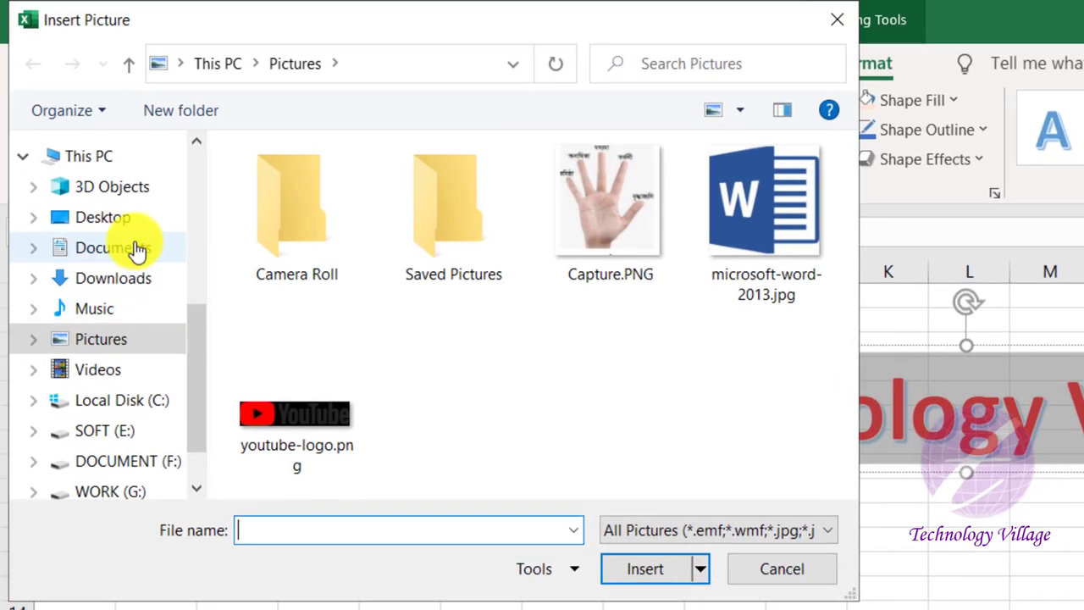
{"action": "left_click", "coordinate": [116, 219]}
{"action": "left_click_drag", "start_coordinate": [851, 232], "coordinate": [848, 424]}
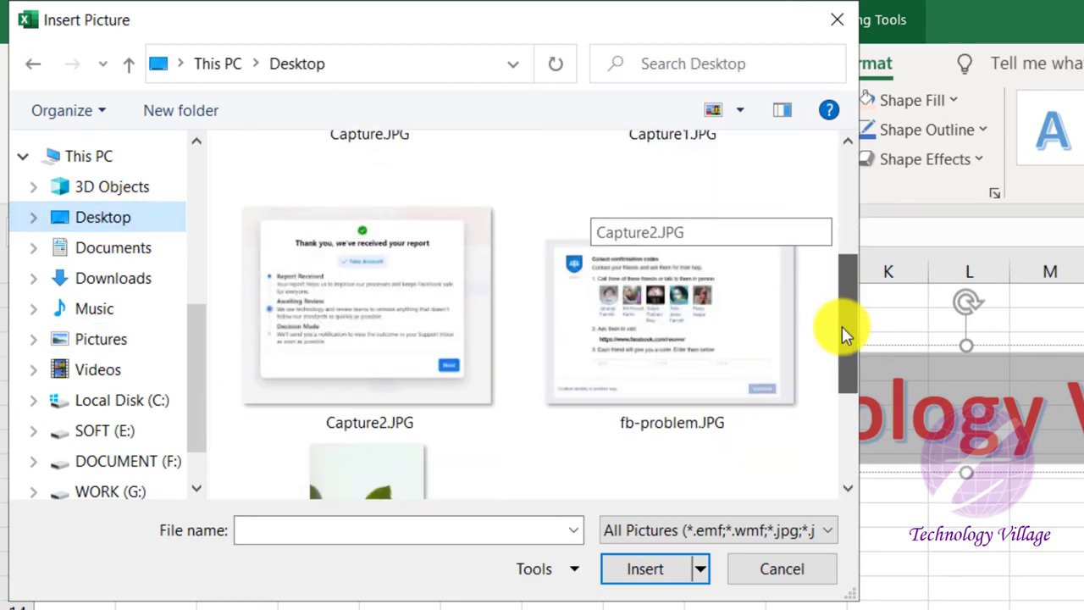
{"action": "left_click", "coordinate": [315, 351]}
{"action": "left_click", "coordinate": [652, 568]}
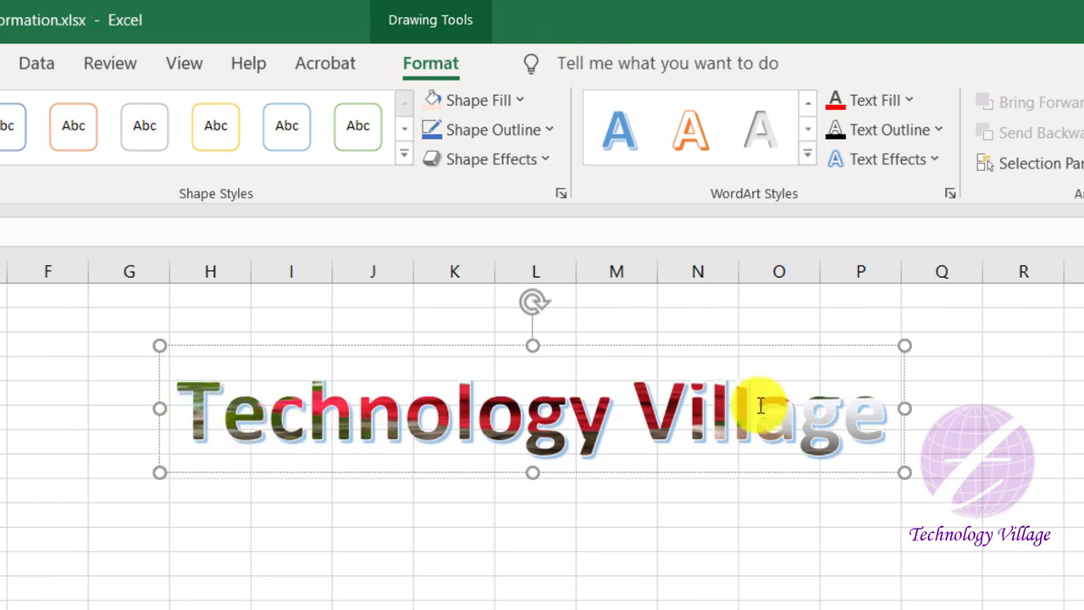
Reselect all of the 'Technology Village' WordArt text.
{"action": "left_click", "coordinate": [709, 411]}
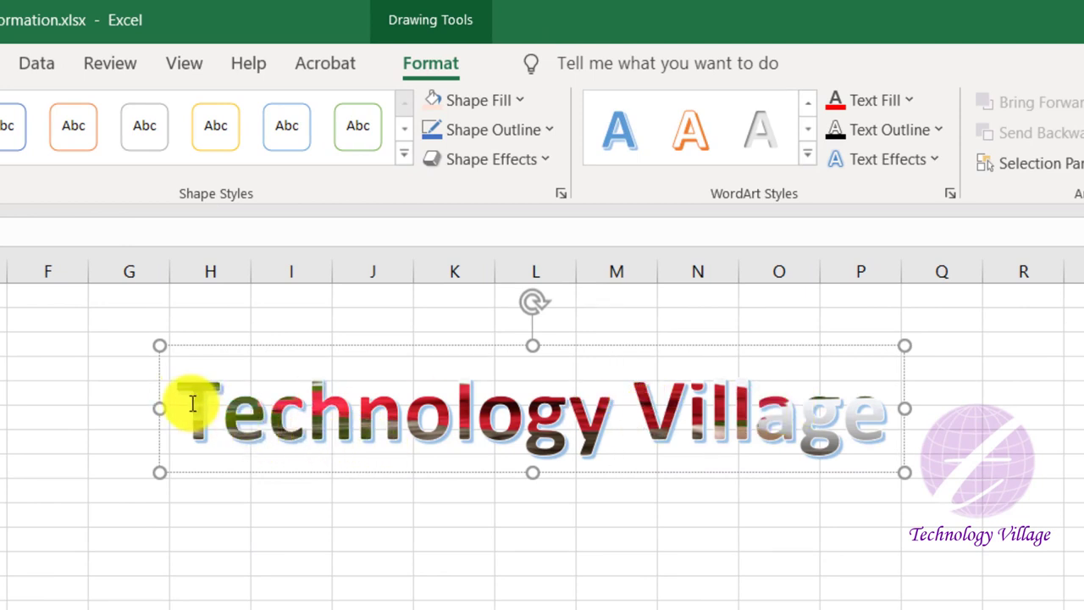
{"action": "left_click_drag", "start_coordinate": [178, 398], "coordinate": [304, 408]}
{"action": "left_click_drag", "start_coordinate": [683, 408], "coordinate": [902, 399]}
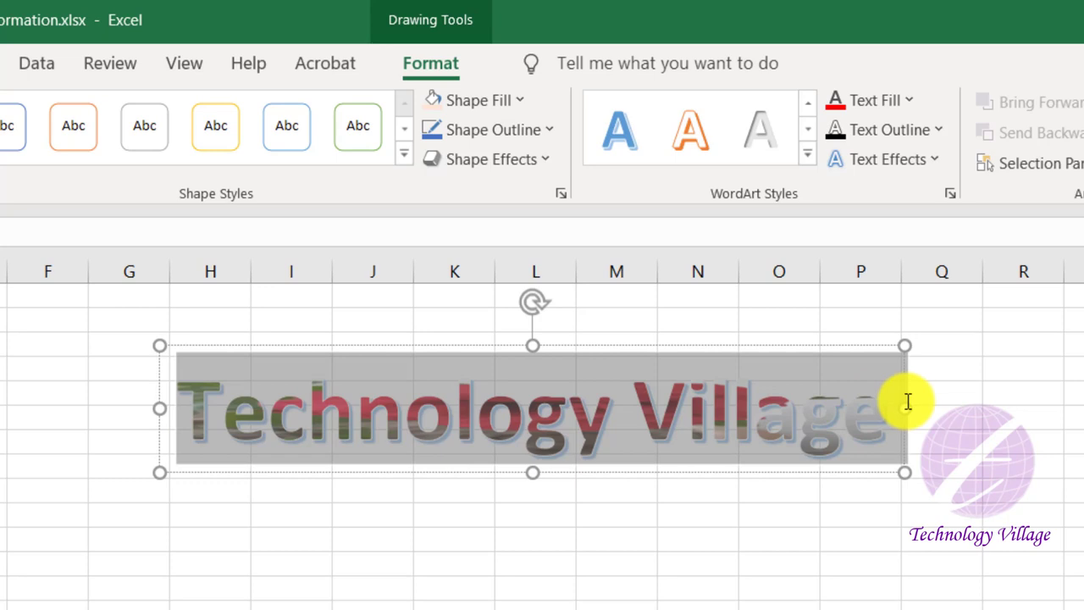
Set the WordArt text fill back to red and give it a 1½ pt outline.
{"action": "left_click", "coordinate": [902, 102]}
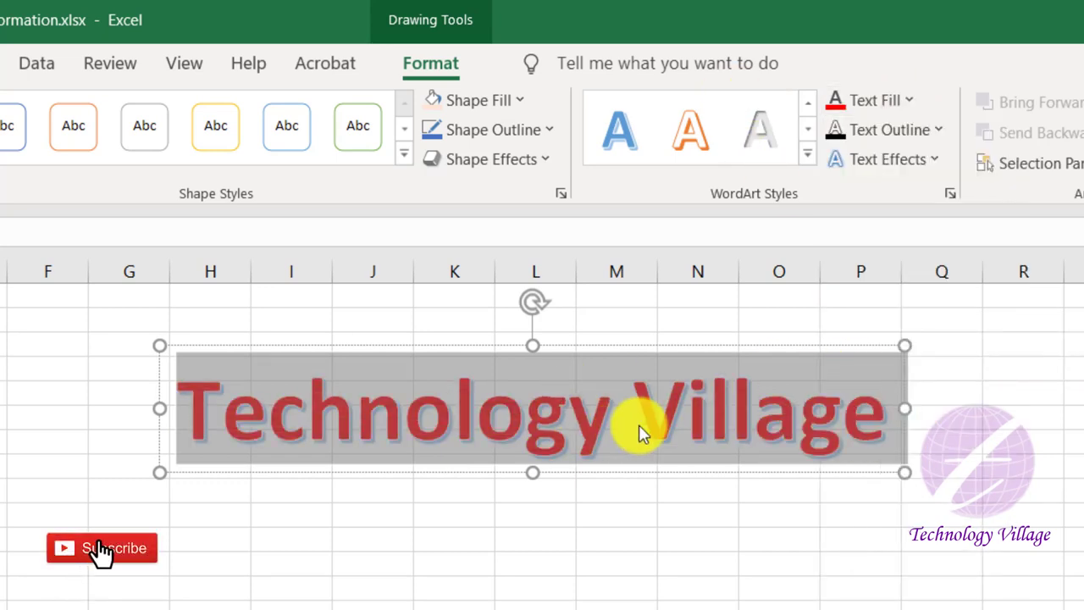
{"action": "left_click", "coordinate": [635, 427]}
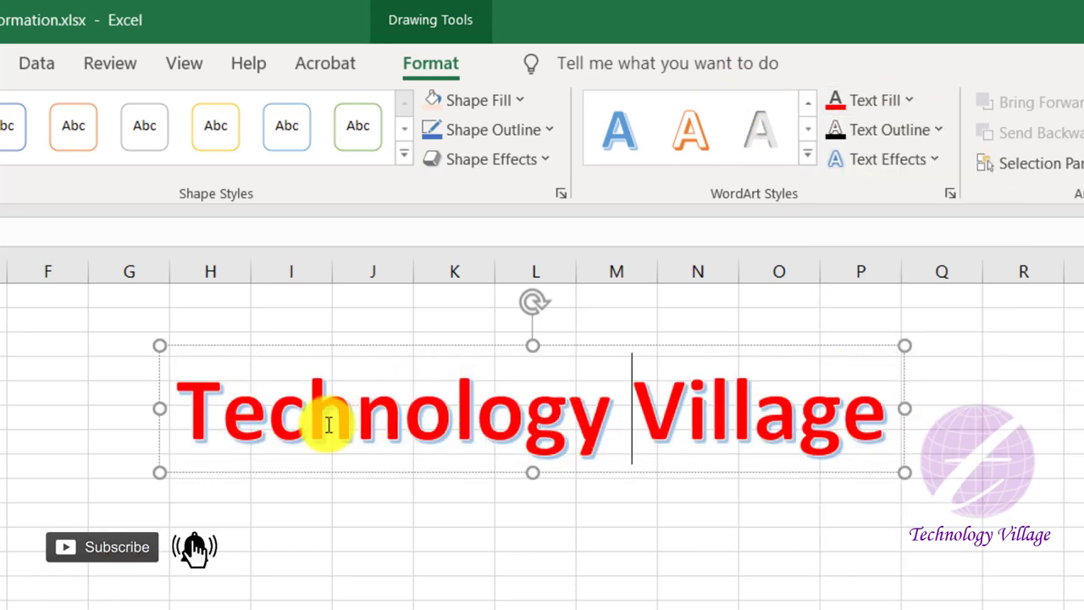
{"action": "left_click", "coordinate": [927, 134]}
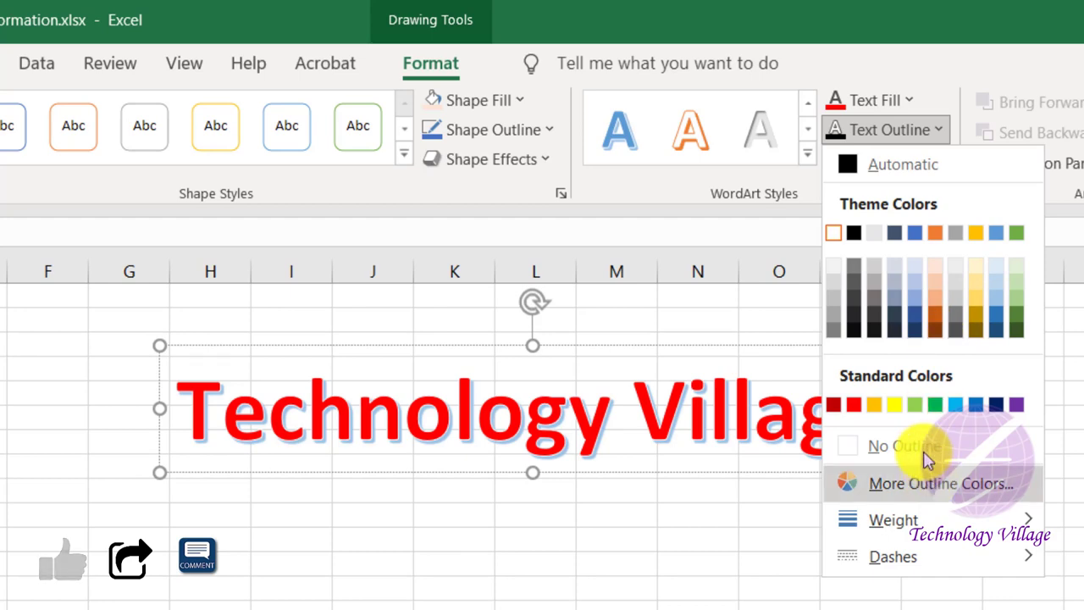
{"action": "mouse_move", "coordinate": [941, 535]}
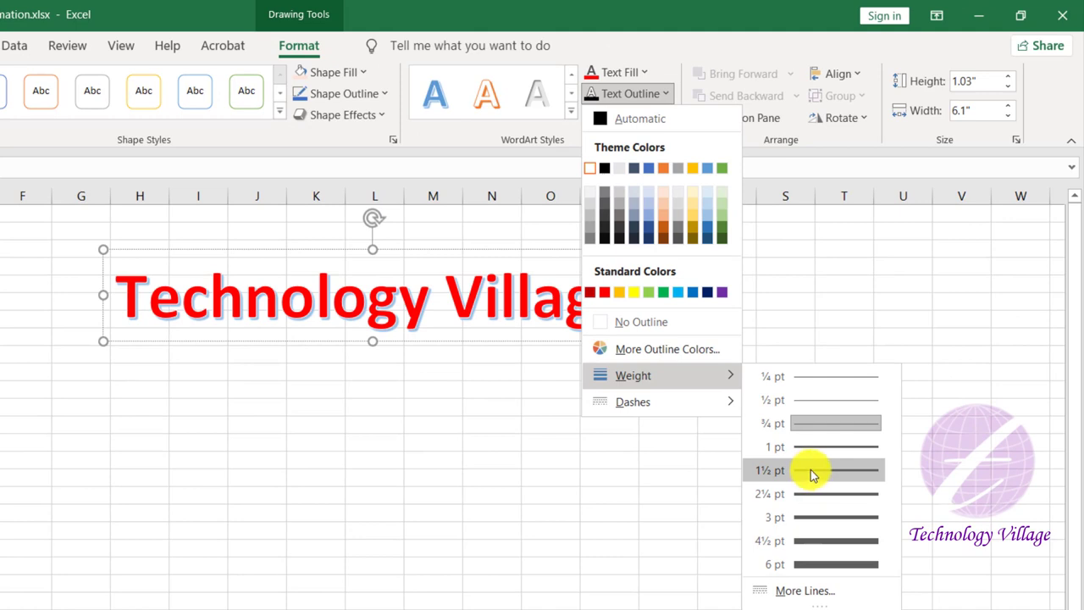
{"action": "left_click", "coordinate": [810, 472]}
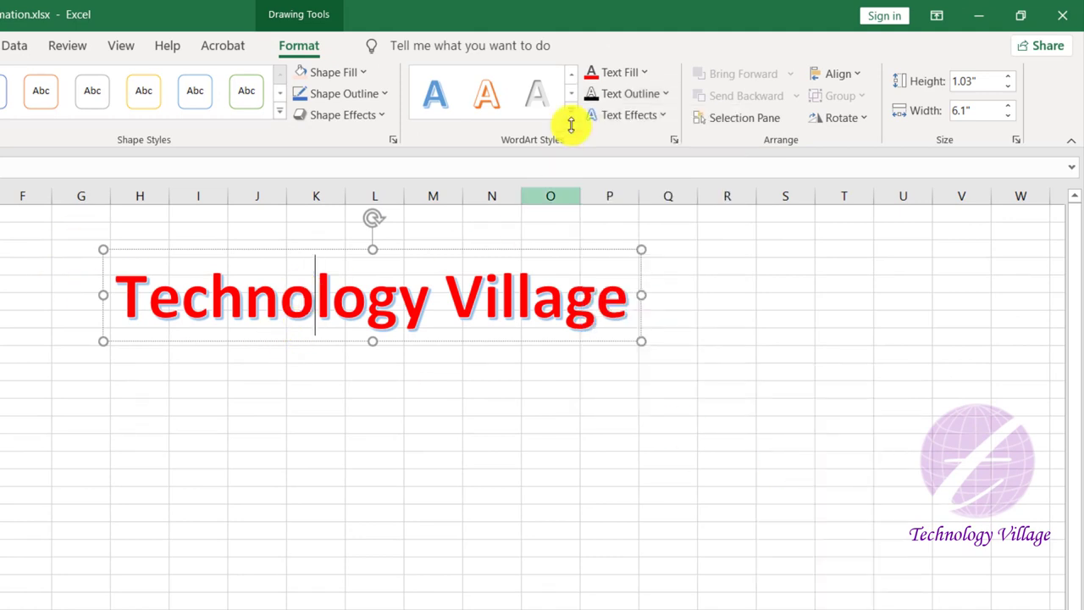
Thicken the text outline to 2¼ pt and colour it green.
{"action": "key", "text": "ctrl+a"}
{"action": "left_click", "coordinate": [648, 93]}
{"action": "mouse_move", "coordinate": [690, 383]}
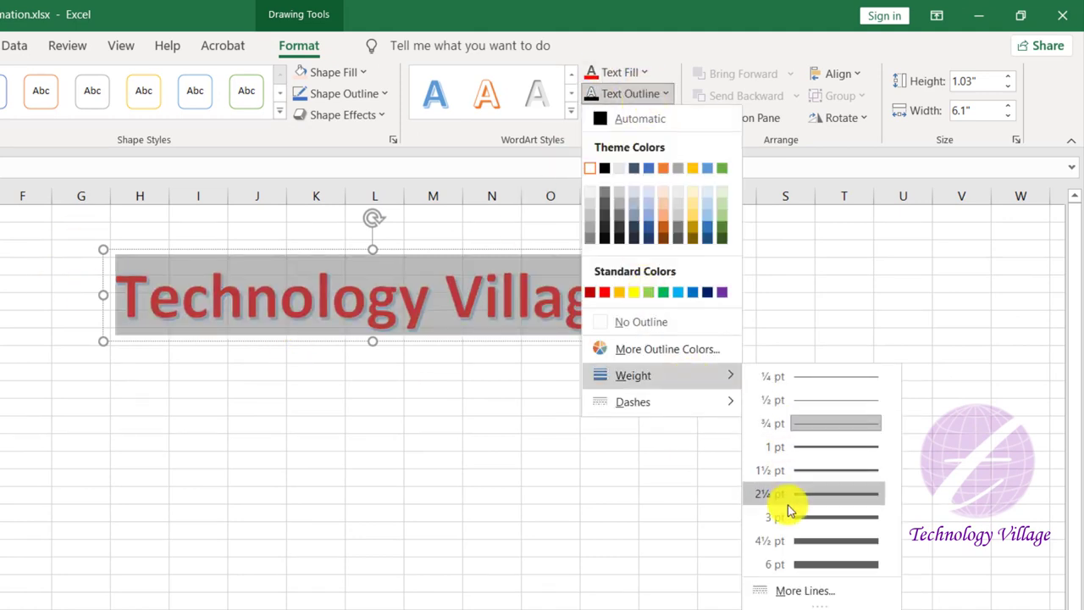
{"action": "left_click", "coordinate": [808, 496]}
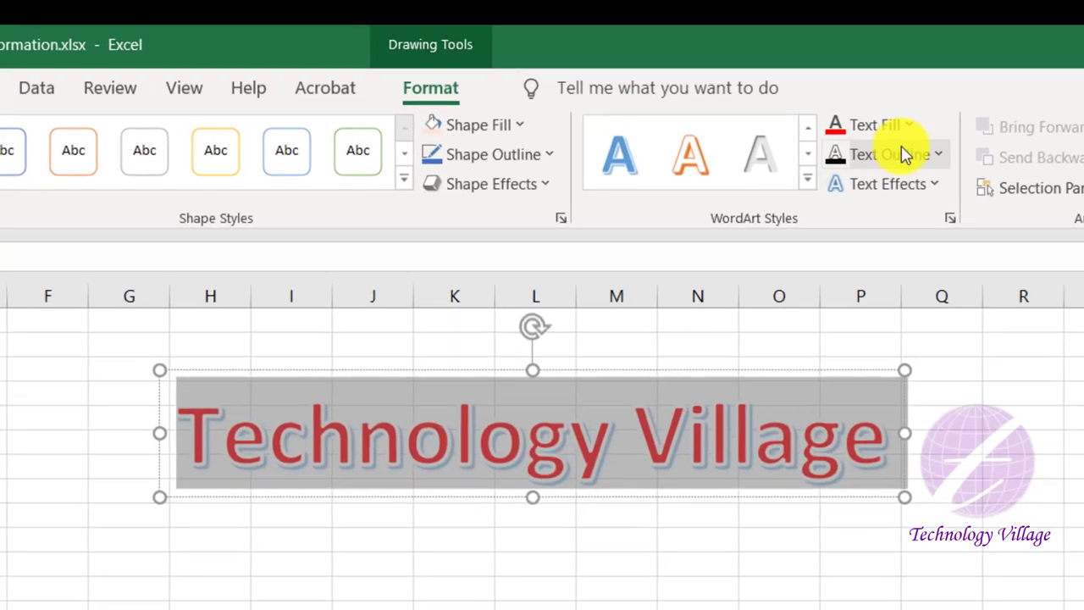
{"action": "left_click", "coordinate": [783, 128]}
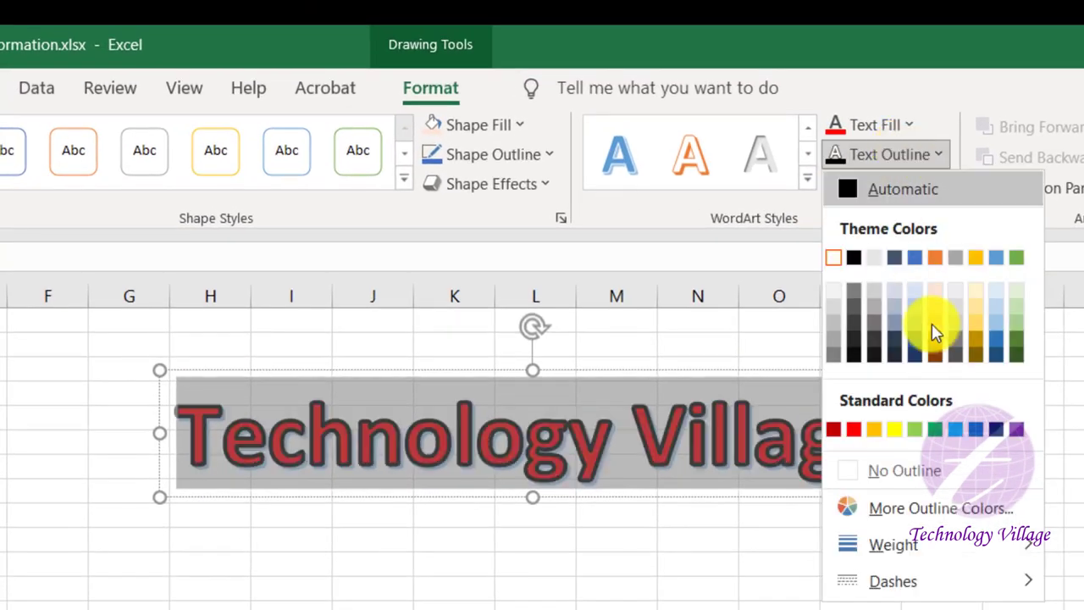
{"action": "left_click", "coordinate": [1022, 335]}
{"action": "left_click", "coordinate": [516, 474]}
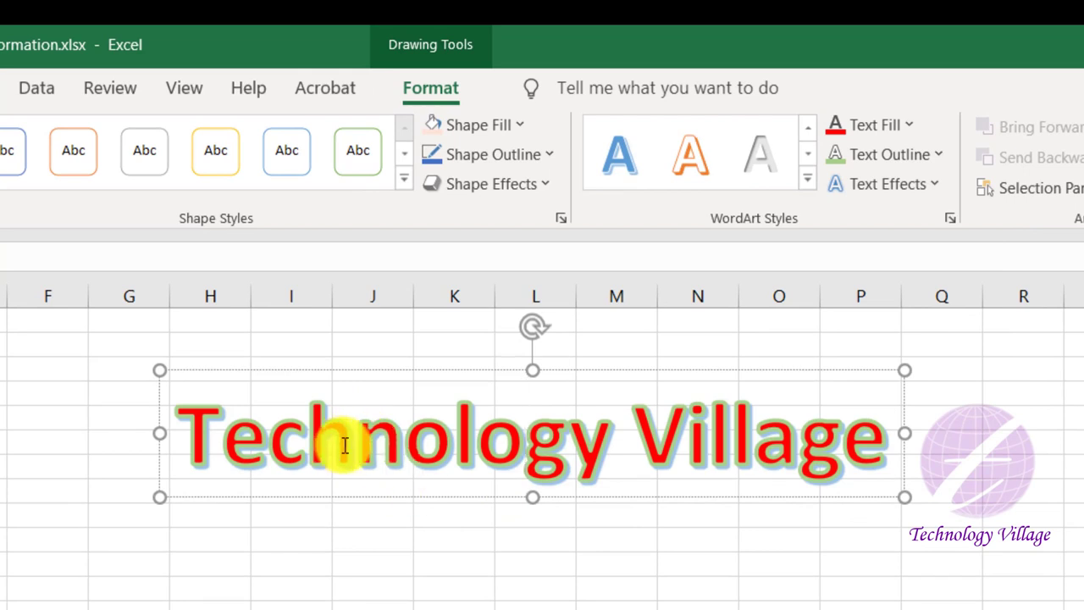
Set the shadow on the word 'Technology' to No Shadow.
{"action": "double_click", "coordinate": [344, 446]}
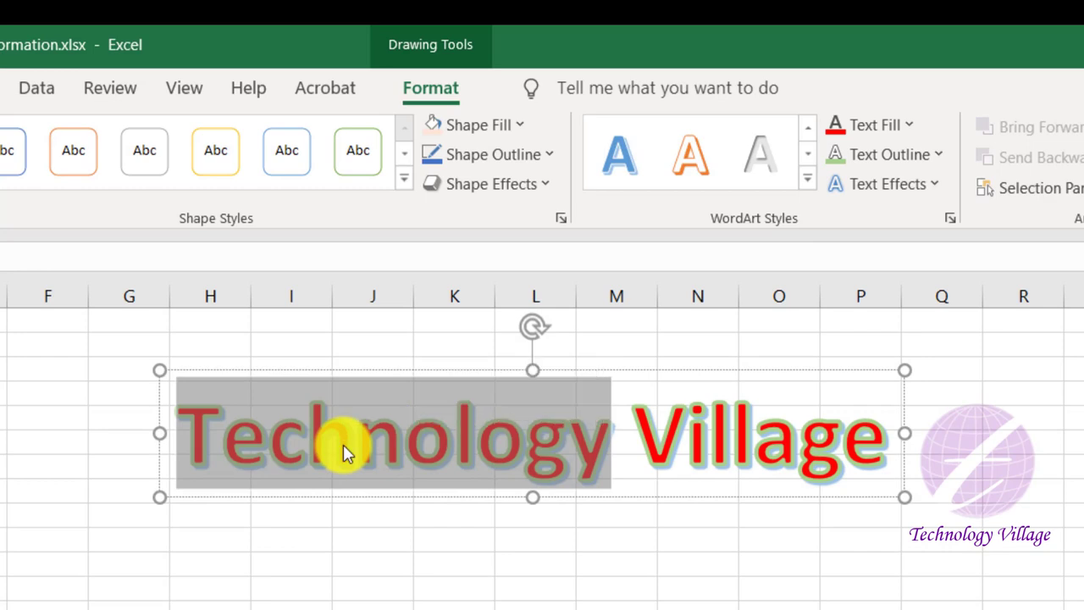
{"action": "left_click", "coordinate": [897, 193]}
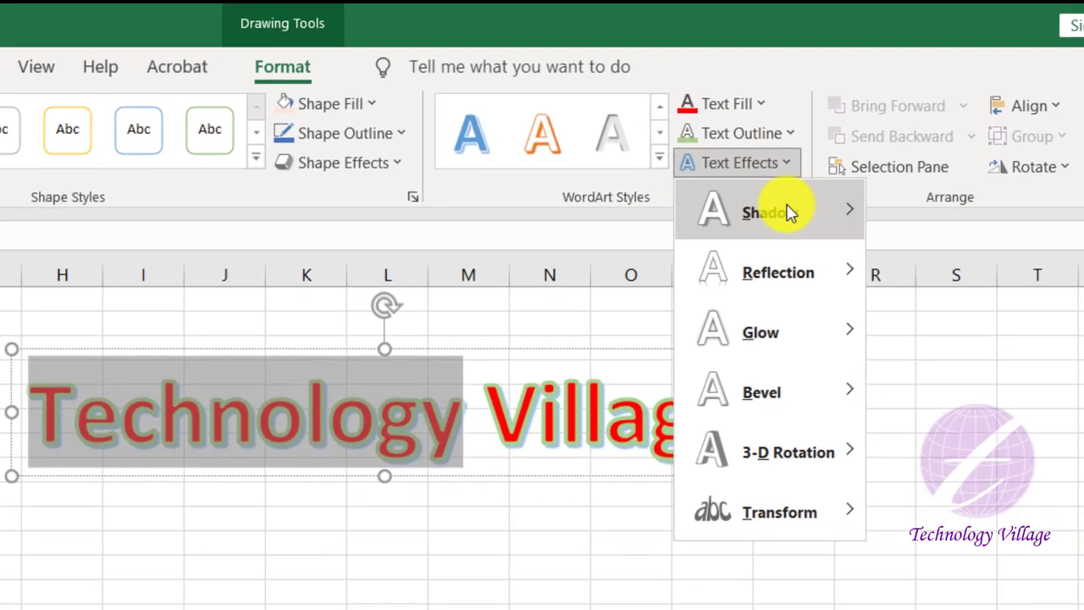
{"action": "mouse_move", "coordinate": [936, 234]}
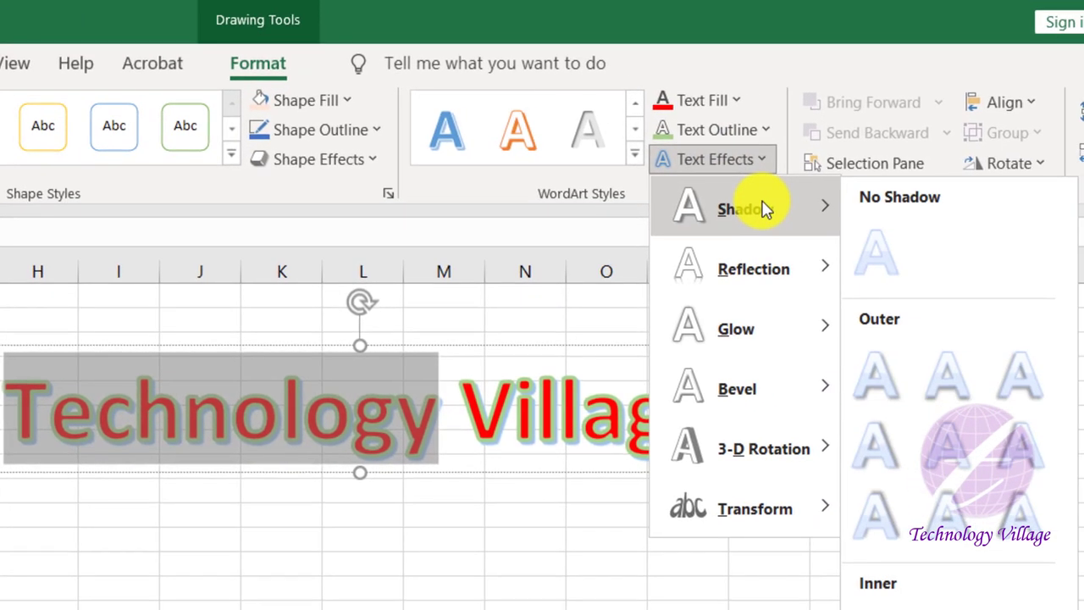
{"action": "left_click", "coordinate": [880, 262]}
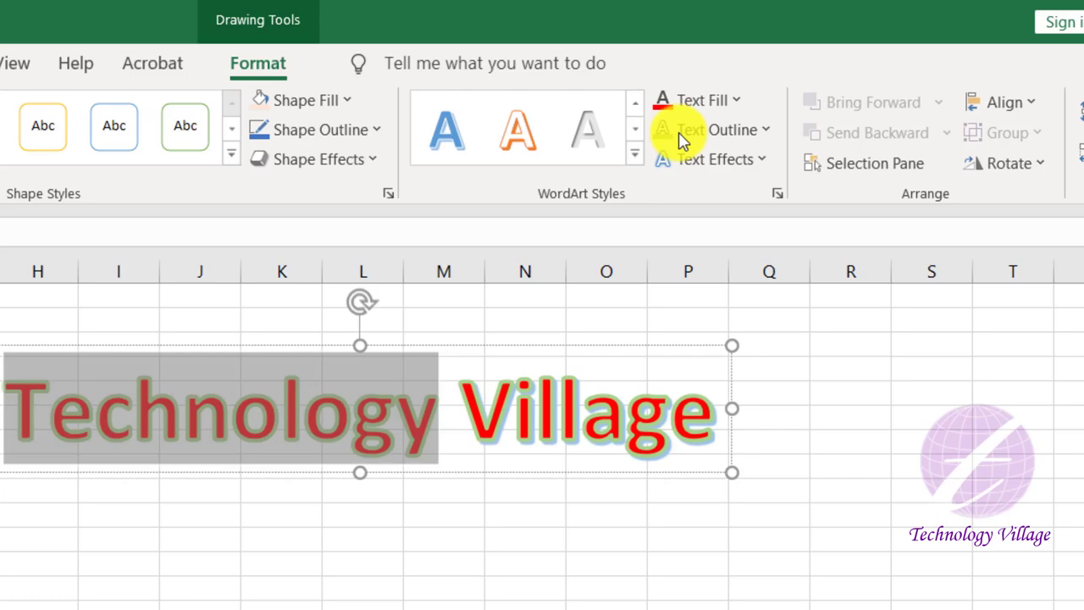
Preview the Reflection, Glow, Bevel, 3-D Rotation and Transform text effects without applying any.
{"action": "left_click", "coordinate": [716, 161]}
{"action": "mouse_move", "coordinate": [777, 282]}
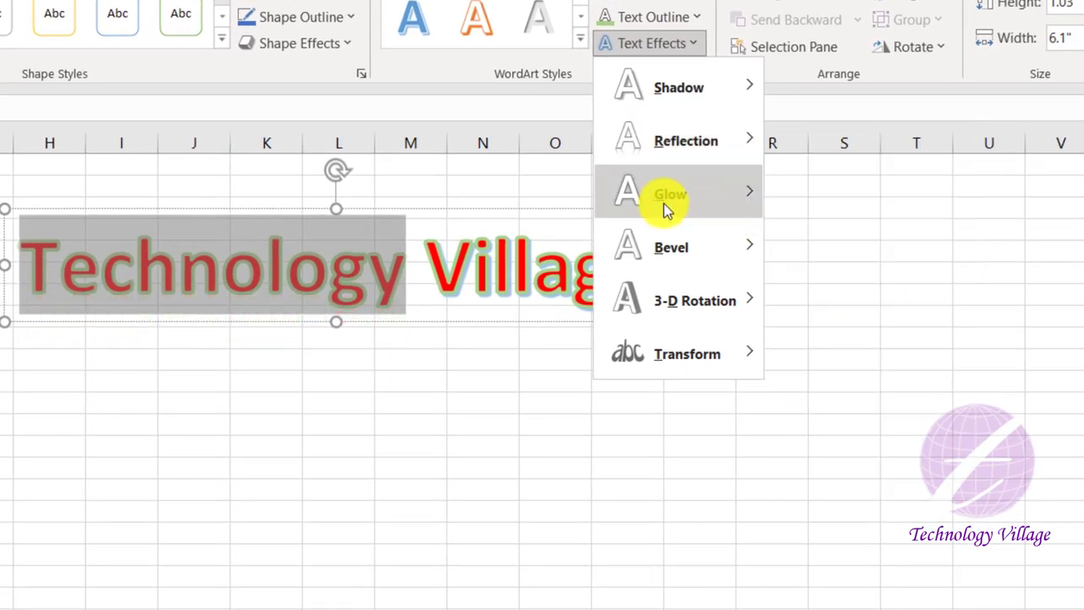
{"action": "mouse_move", "coordinate": [665, 203]}
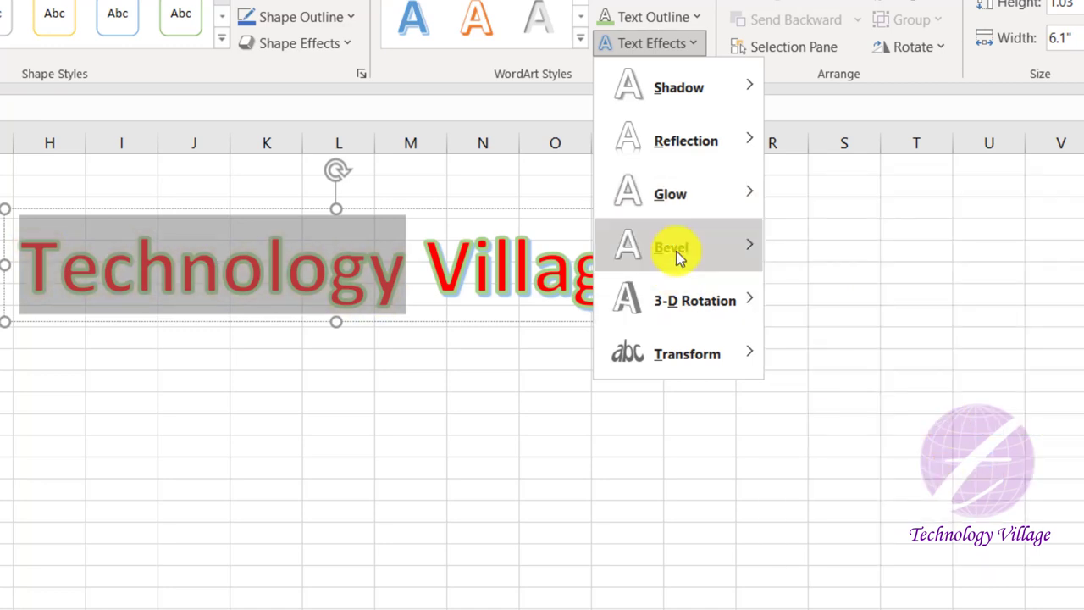
{"action": "mouse_move", "coordinate": [677, 247]}
{"action": "mouse_move", "coordinate": [680, 303]}
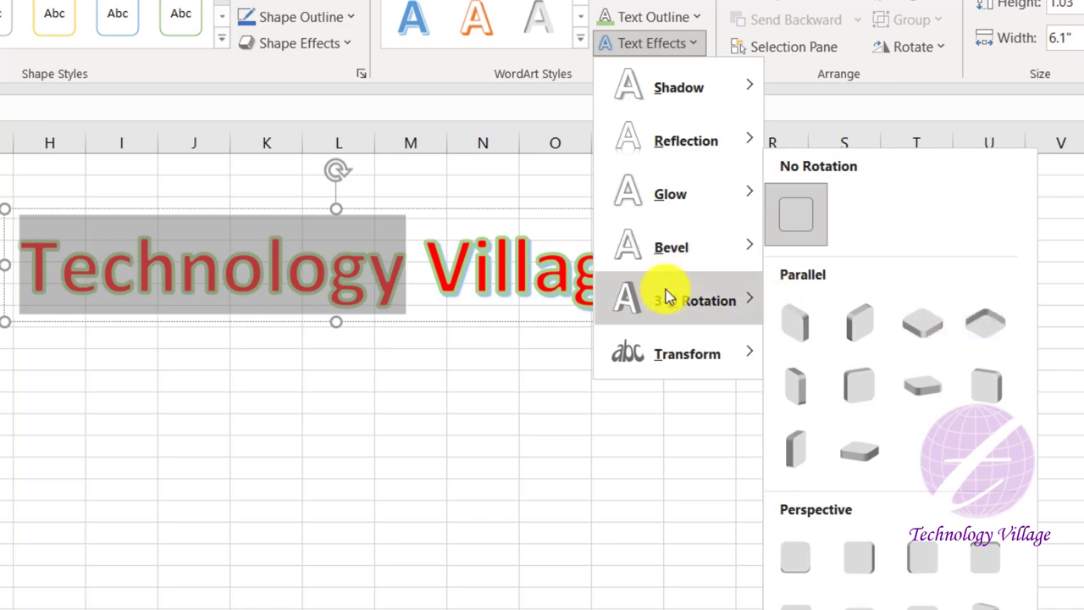
{"action": "mouse_move", "coordinate": [707, 358]}
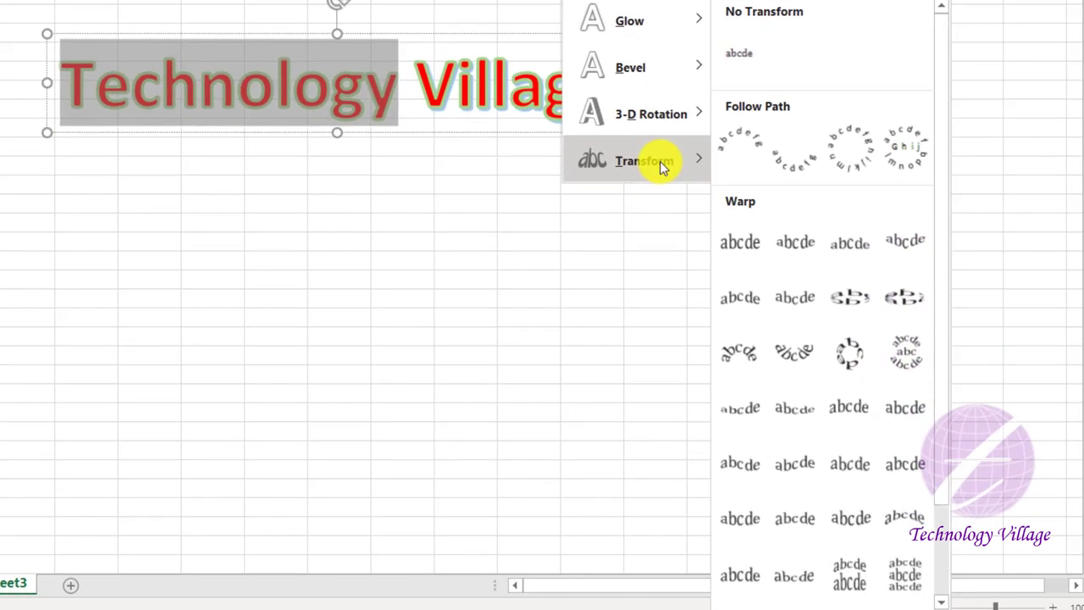
{"action": "left_click", "coordinate": [435, 68]}
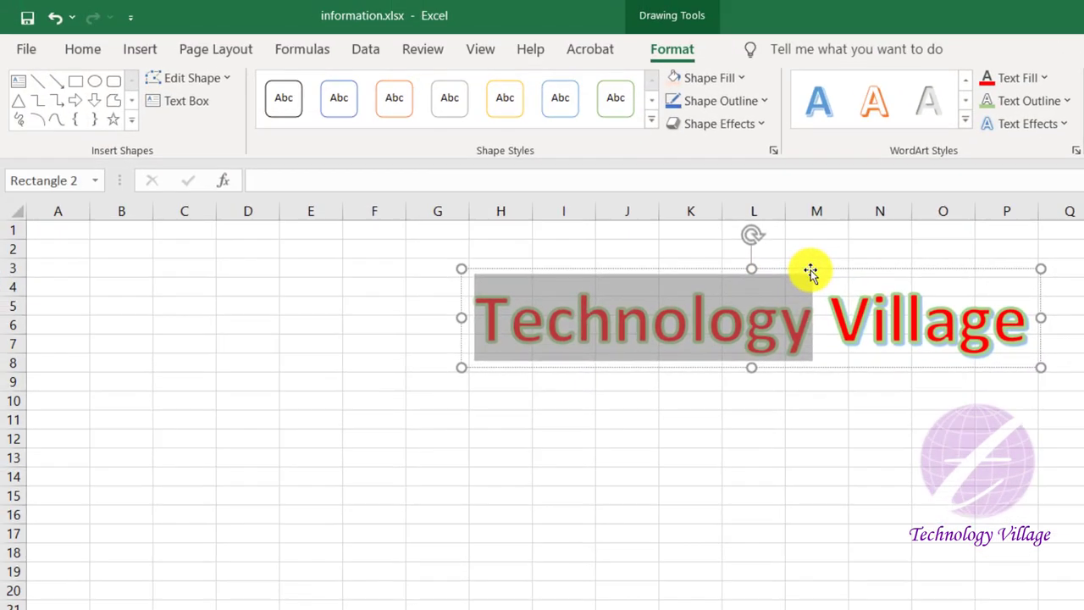
Transform the WordArt text into an upward arch and shift it down and right.
{"action": "key", "text": "ctrl+a"}
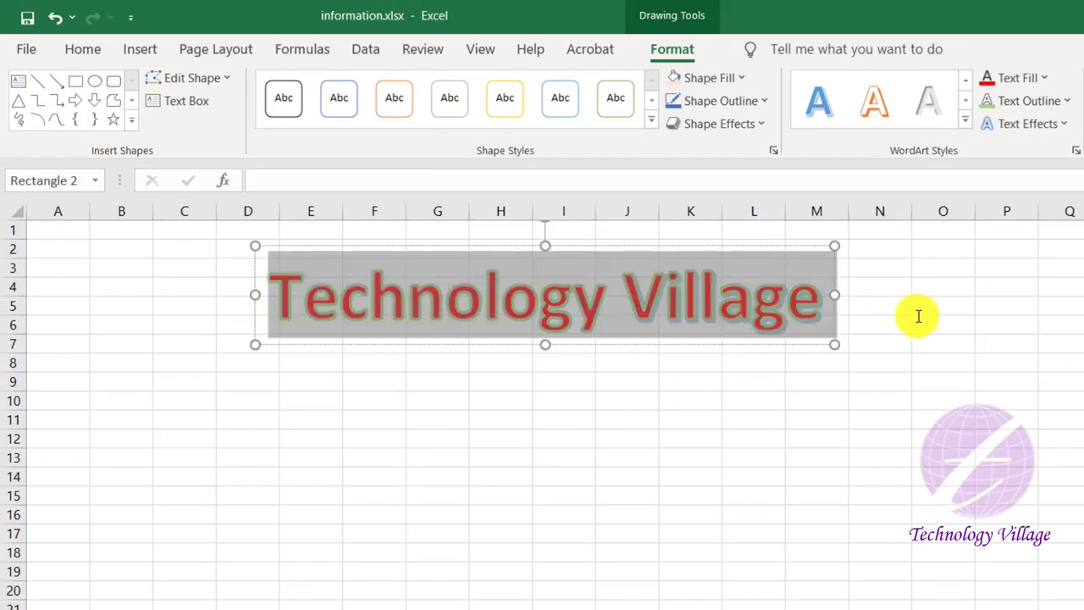
{"action": "left_click", "coordinate": [1027, 124]}
{"action": "mouse_move", "coordinate": [835, 398]}
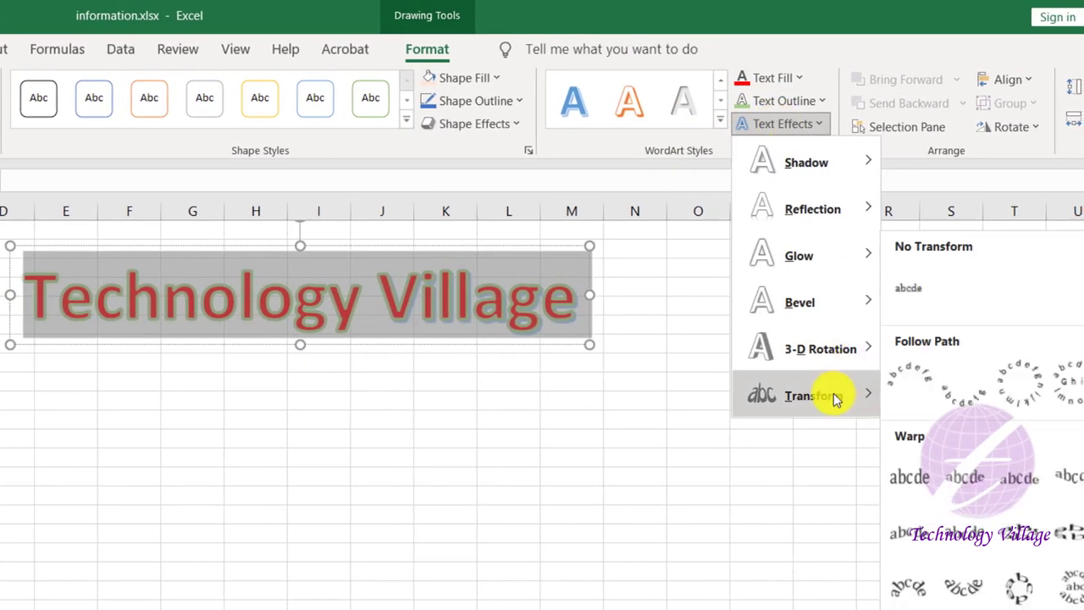
{"action": "left_click", "coordinate": [915, 375]}
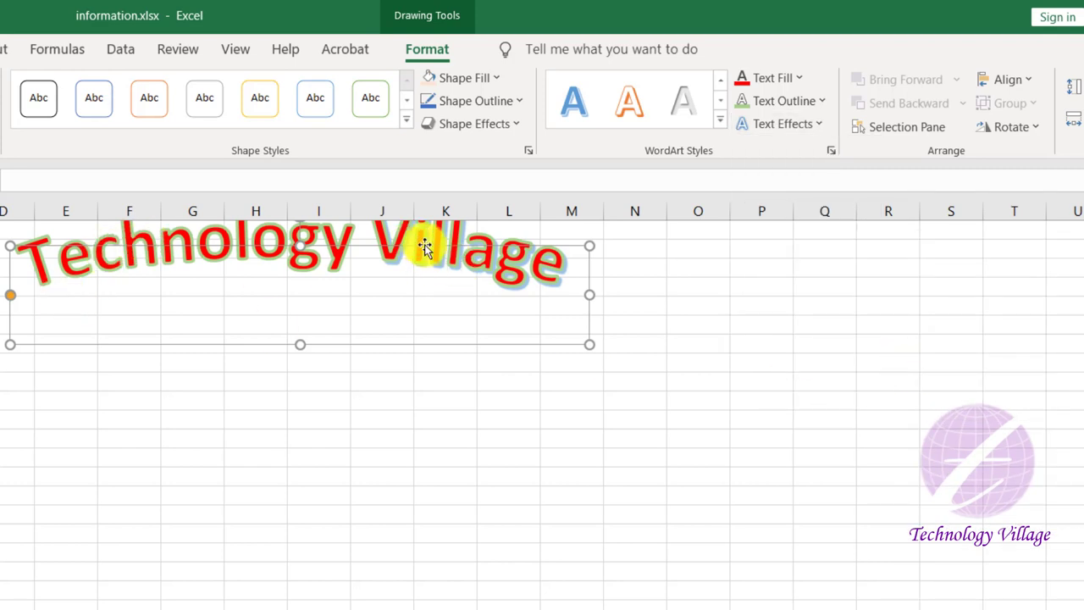
{"action": "left_click_drag", "start_coordinate": [425, 246], "coordinate": [442, 308]}
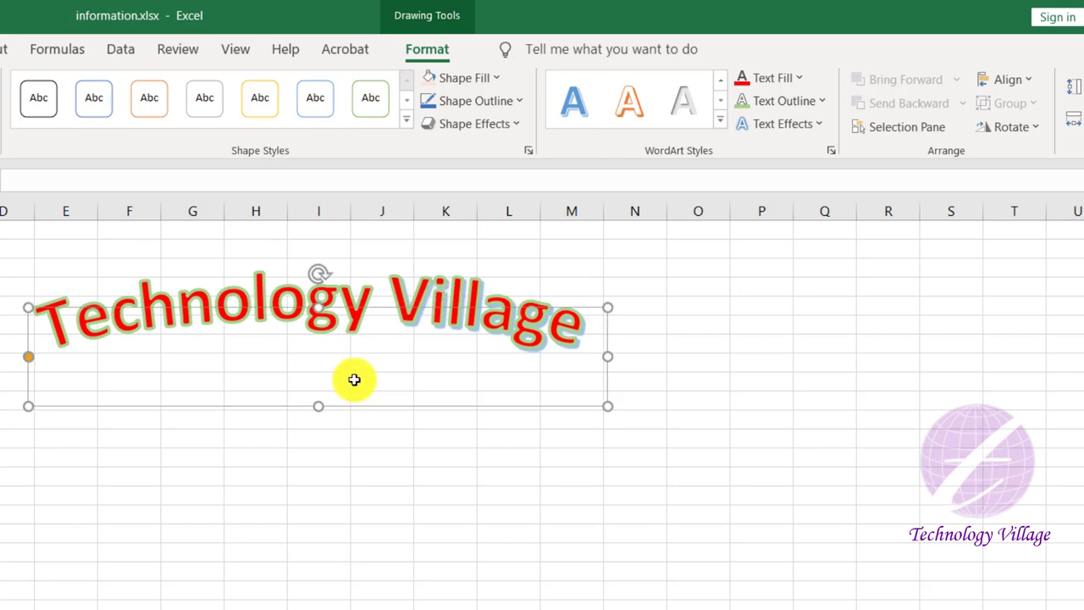
{"action": "left_click", "coordinate": [743, 360]}
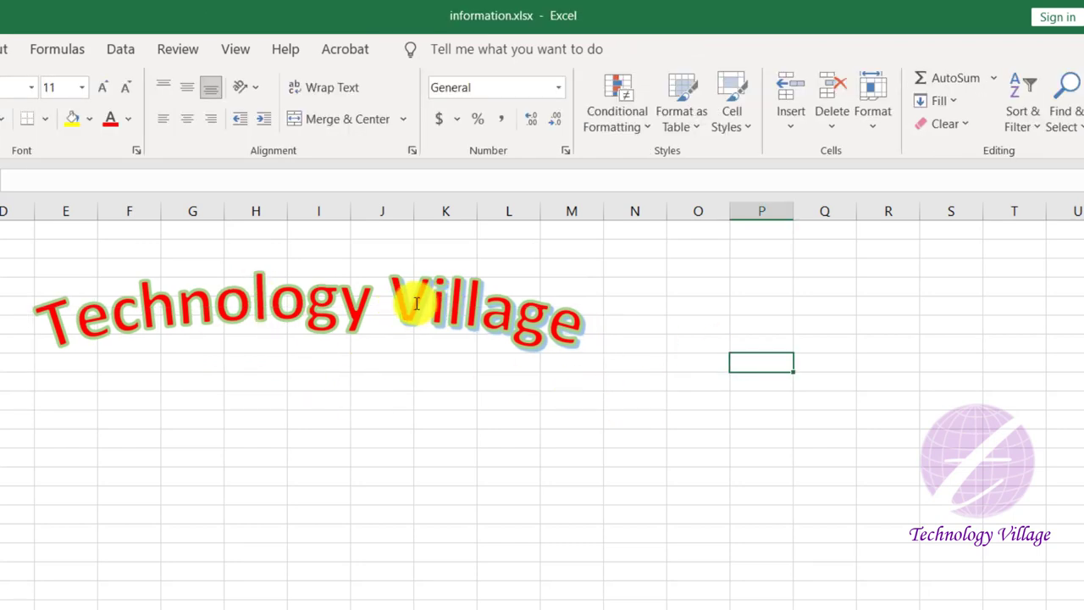
Make the arched WordArt box taller and narrower, then place it across columns H–M.
{"action": "left_click", "coordinate": [415, 303]}
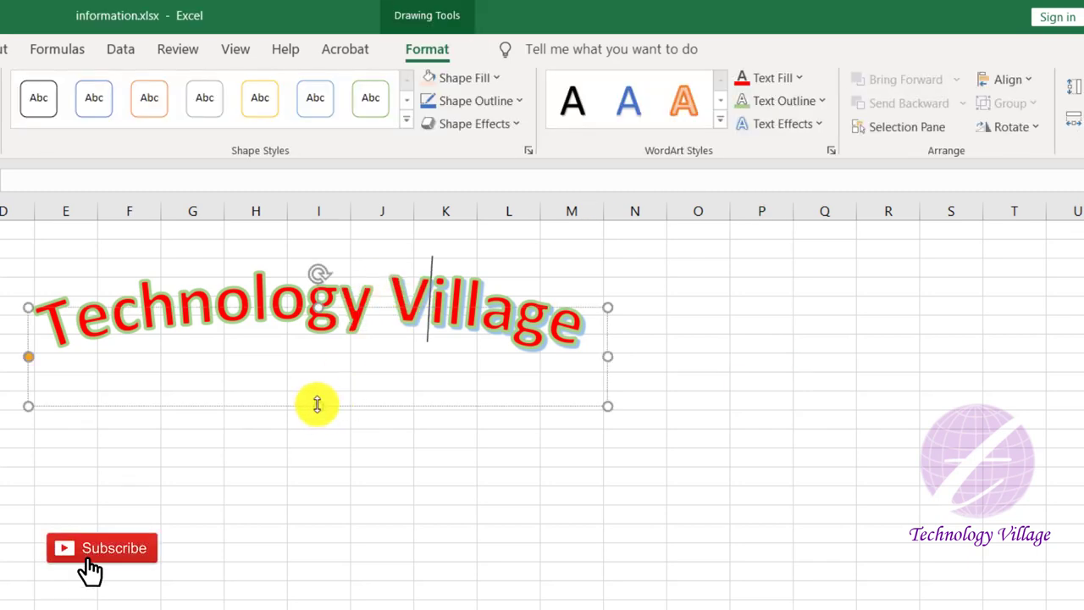
{"action": "left_click_drag", "start_coordinate": [317, 404], "coordinate": [311, 556]}
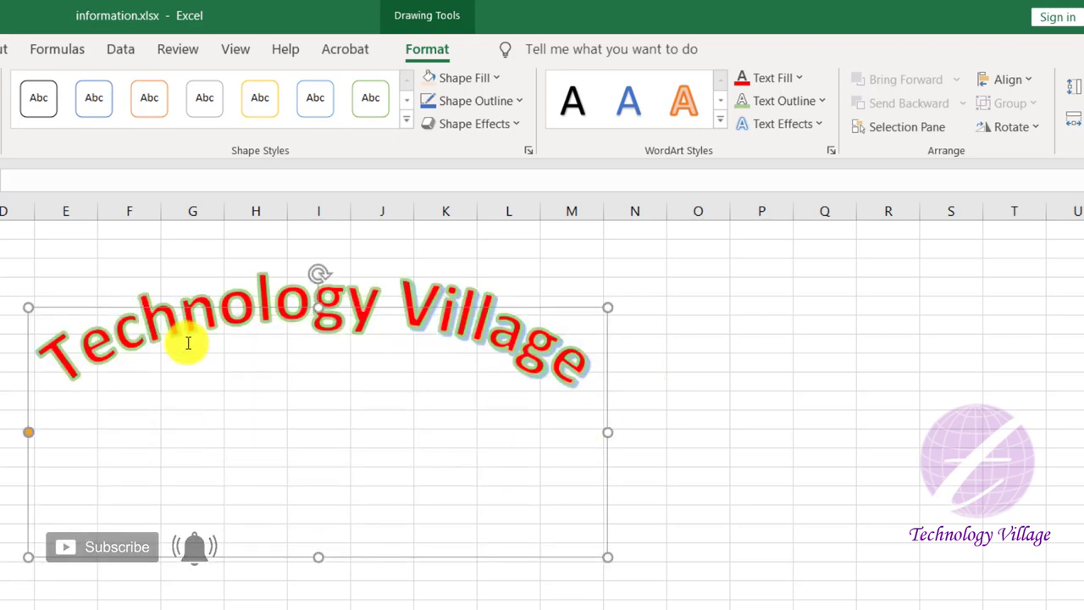
{"action": "left_click_drag", "start_coordinate": [604, 431], "coordinate": [318, 430]}
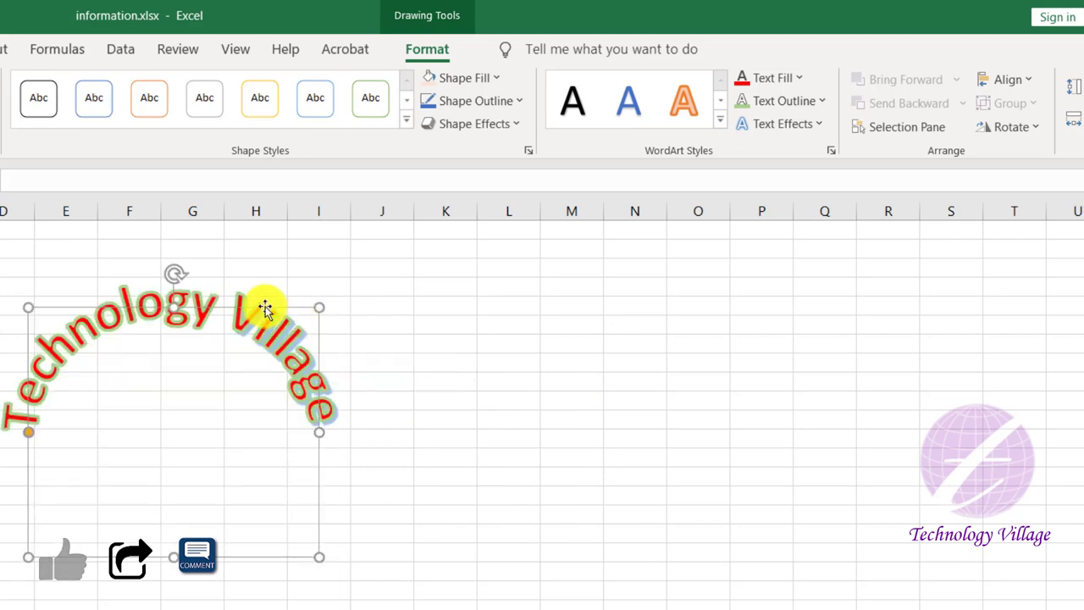
{"action": "left_click_drag", "start_coordinate": [265, 309], "coordinate": [518, 278]}
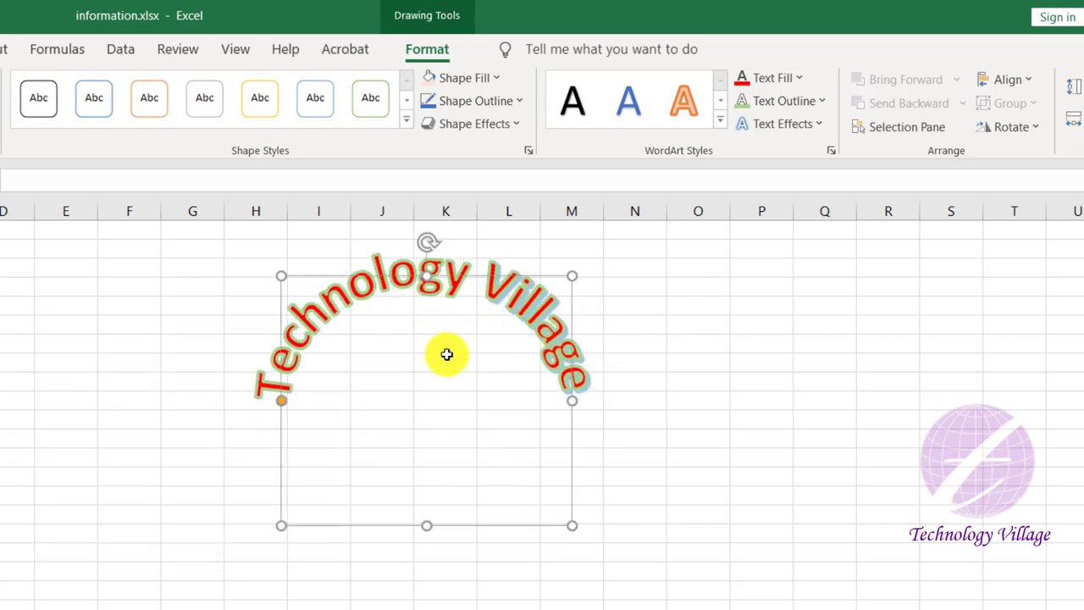
Set Text Outline to No Outline, apply a Warp transform, then widen and shorten the box.
{"action": "left_click", "coordinate": [797, 110]}
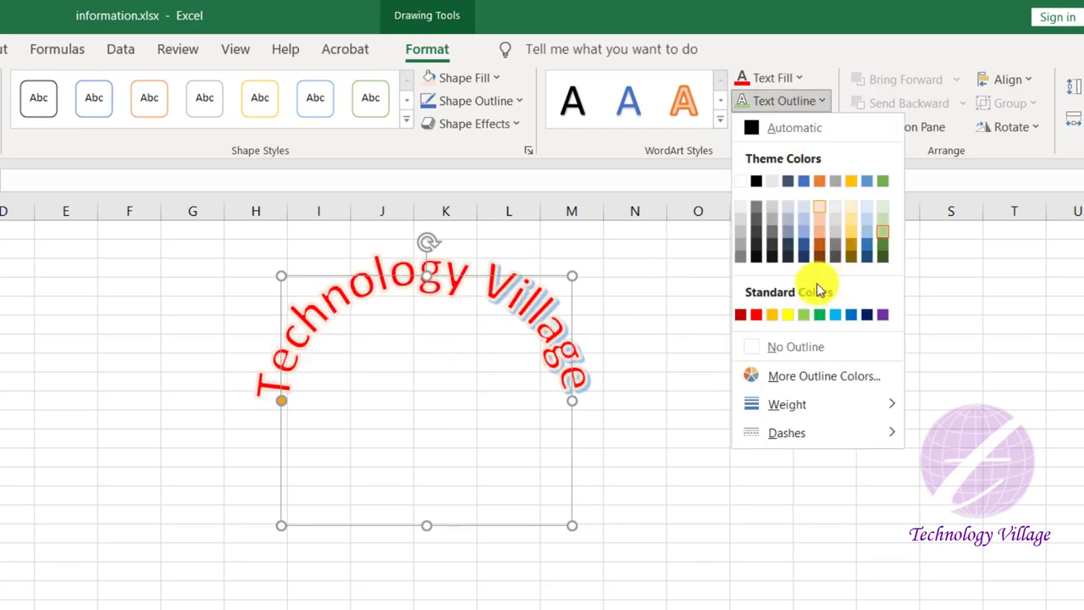
{"action": "left_click", "coordinate": [798, 348]}
{"action": "left_click", "coordinate": [794, 124]}
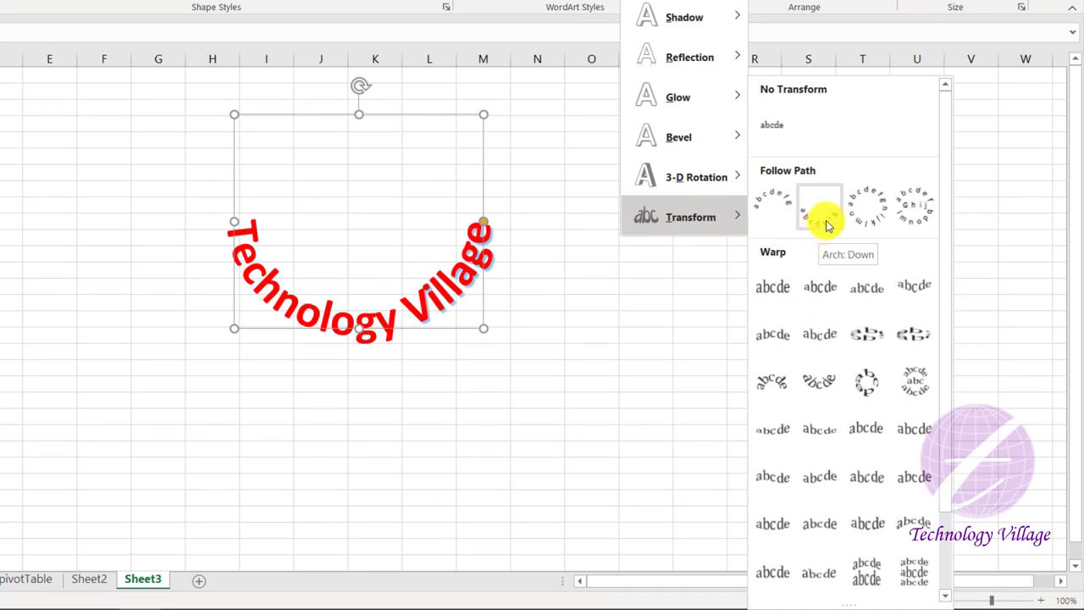
{"action": "left_click", "coordinate": [820, 293]}
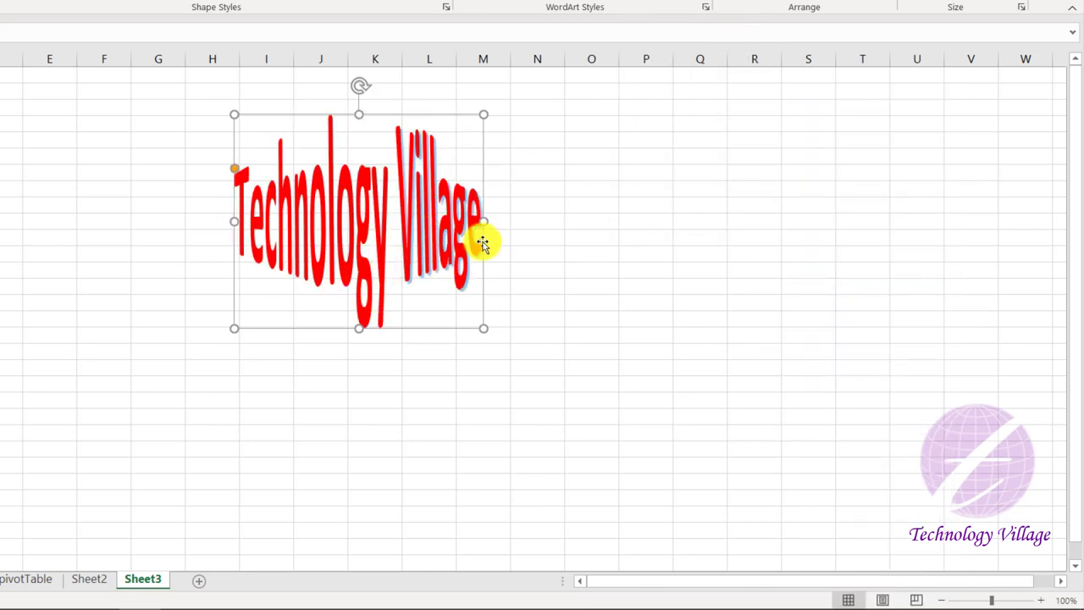
{"action": "left_click_drag", "start_coordinate": [484, 218], "coordinate": [725, 221]}
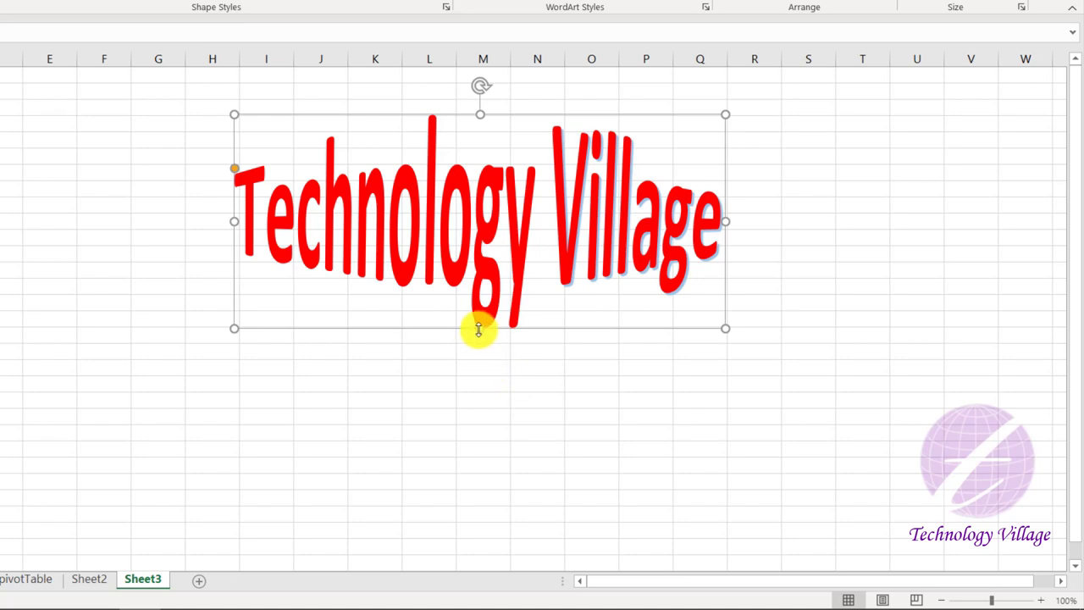
{"action": "left_click_drag", "start_coordinate": [479, 329], "coordinate": [479, 226]}
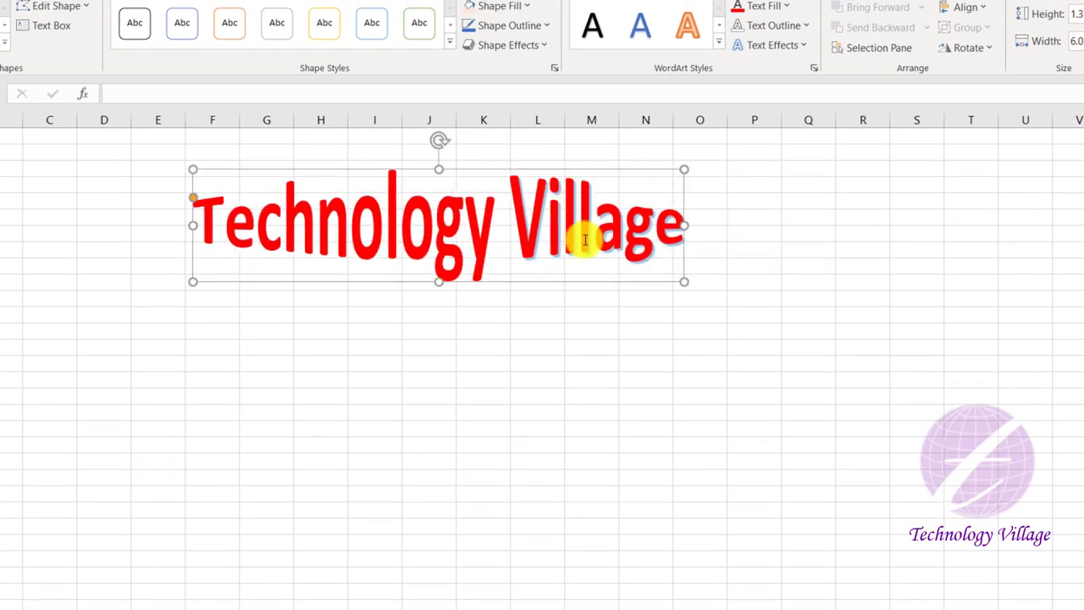
Apply the Deflate Bottom warp to the 'Technology Village' text.
{"action": "left_click", "coordinate": [784, 49]}
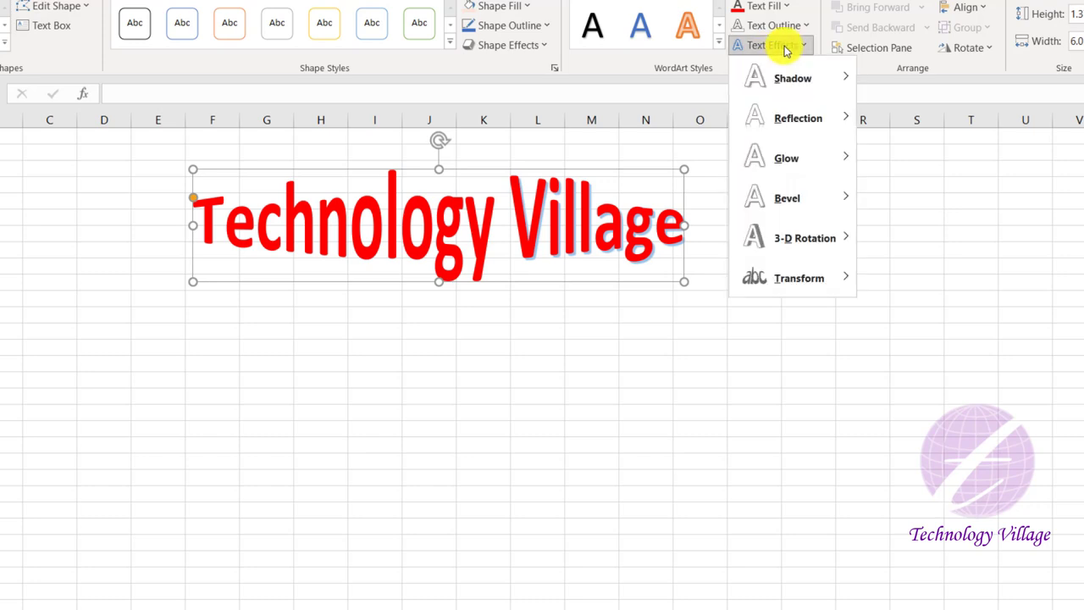
{"action": "mouse_move", "coordinate": [799, 279]}
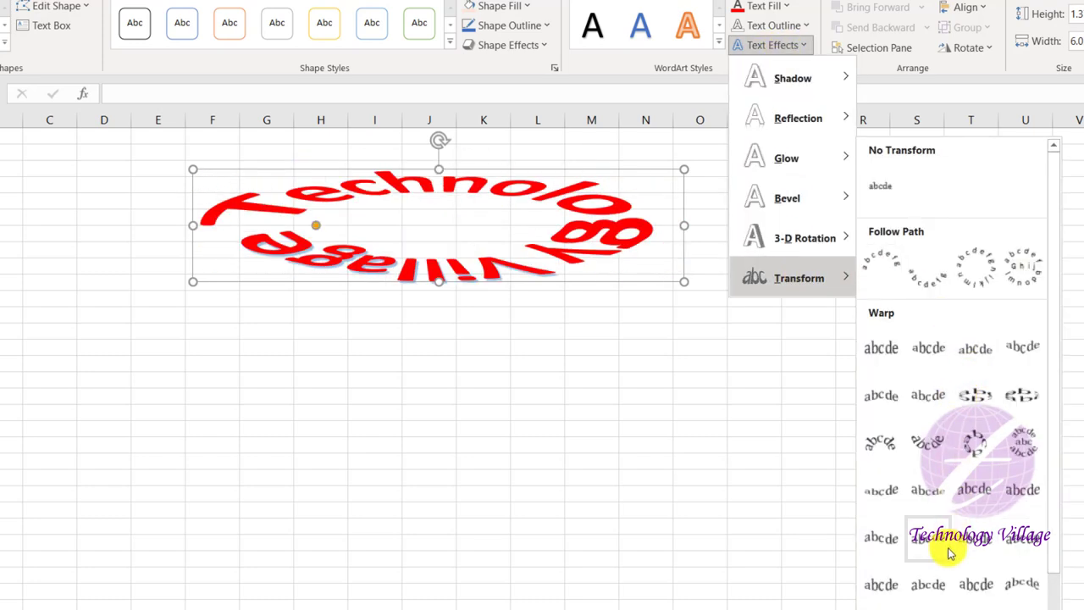
{"action": "left_click", "coordinate": [1020, 584]}
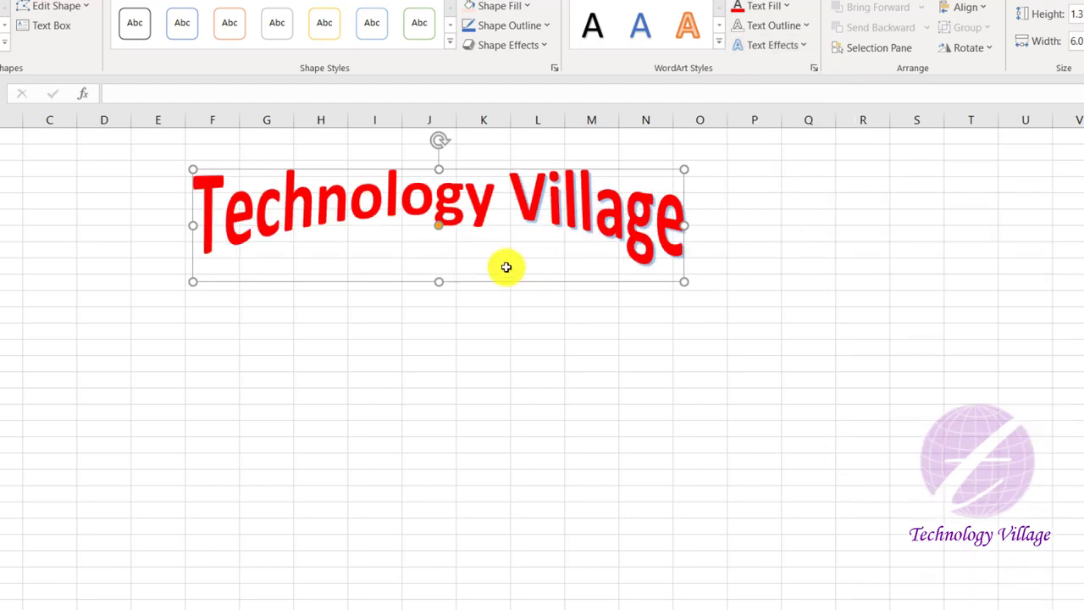
Switch to a Follow Path arch and resize the box into a compact arc over columns K–O.
{"action": "left_click", "coordinate": [779, 46]}
{"action": "mouse_move", "coordinate": [799, 279]}
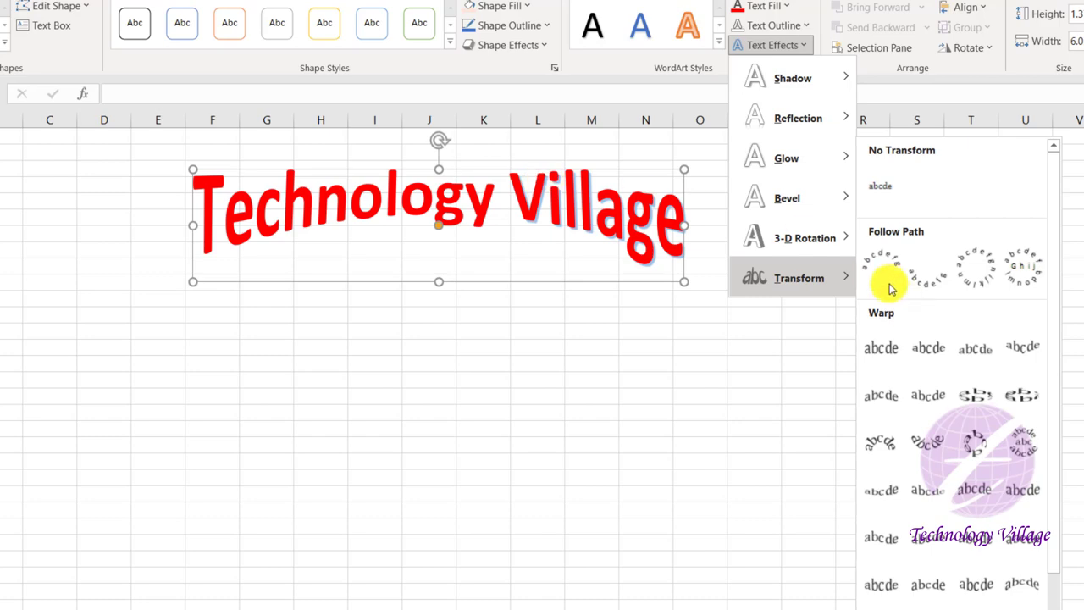
{"action": "left_click", "coordinate": [924, 288]}
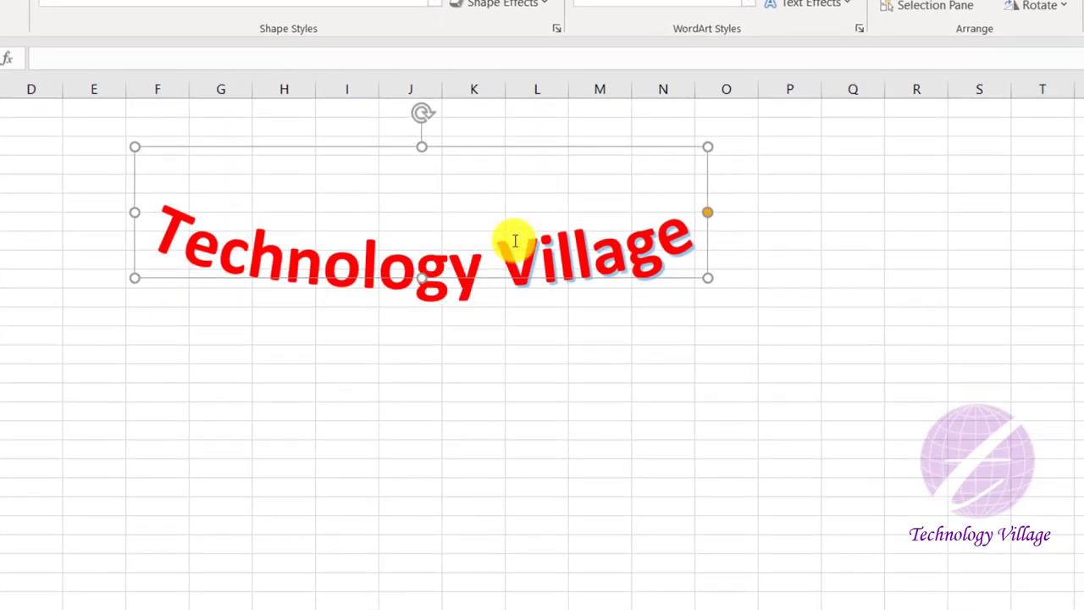
{"action": "left_click_drag", "start_coordinate": [426, 278], "coordinate": [427, 513]}
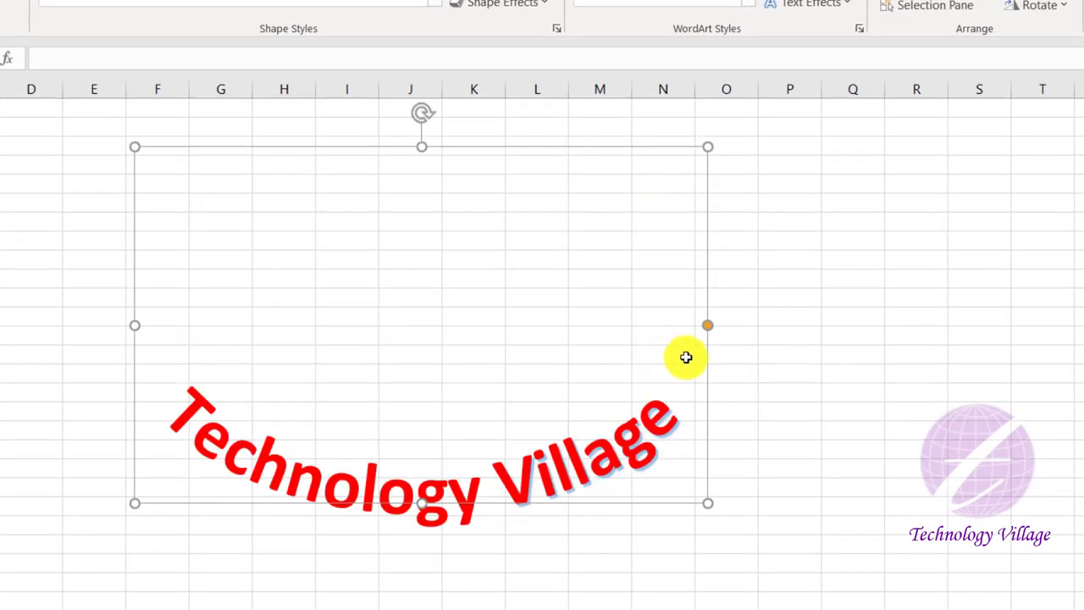
{"action": "left_click_drag", "start_coordinate": [135, 325], "coordinate": [446, 316]}
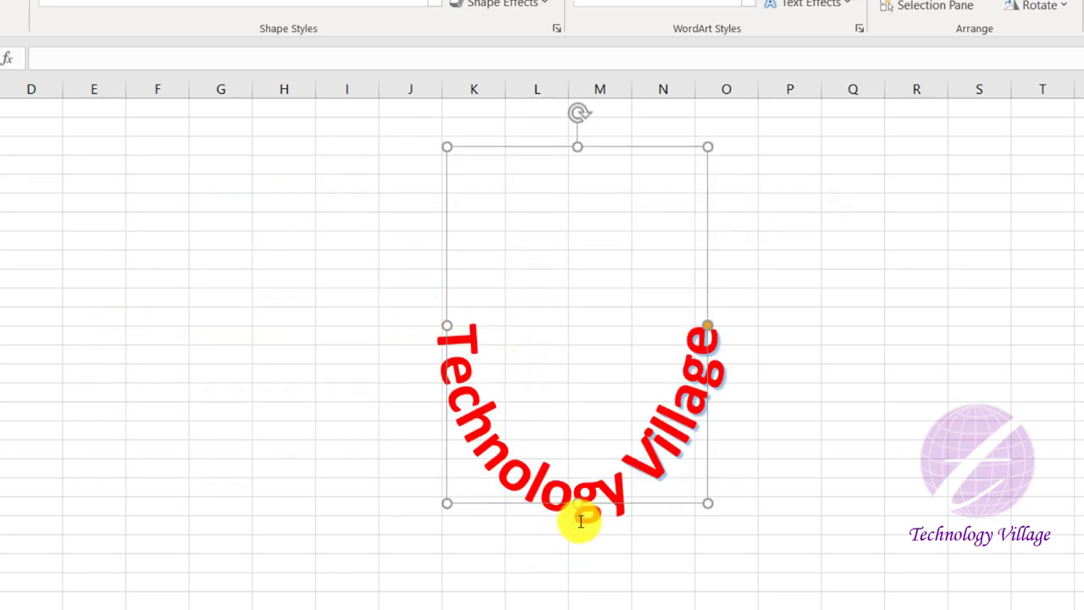
{"action": "left_click_drag", "start_coordinate": [576, 501], "coordinate": [565, 378]}
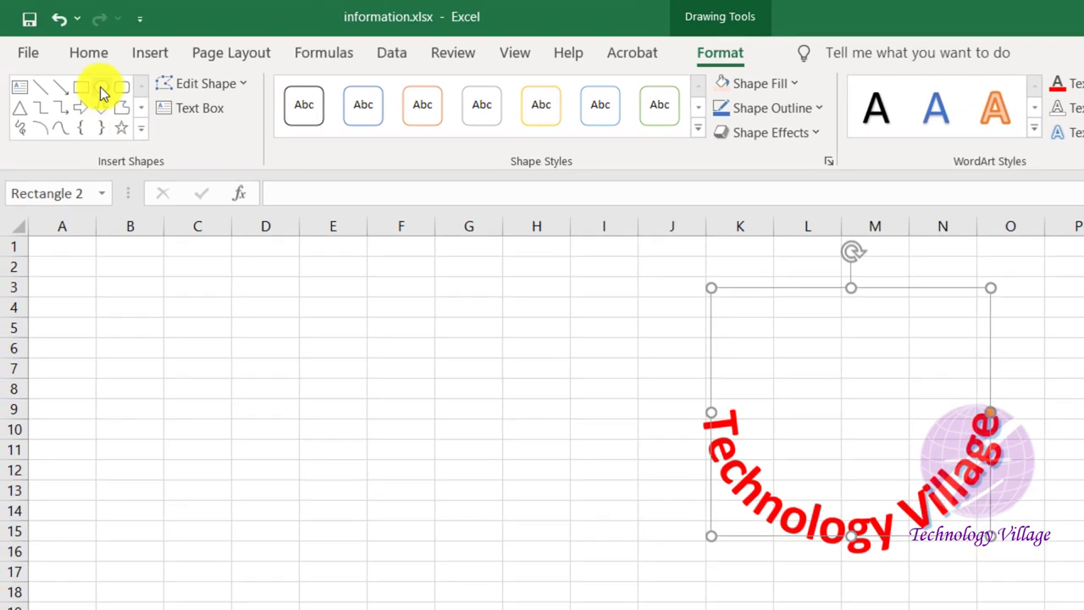
Draw an oval inside the arched text, apply a light blue shape style, then fill it green.
{"action": "left_click", "coordinate": [102, 90]}
{"action": "mouse_move", "coordinate": [750, 330]}
{"action": "left_mouse_down"}
{"action": "mouse_move", "coordinate": [923, 486]}
{"action": "mouse_move", "coordinate": [954, 493]}
{"action": "left_mouse_up"}
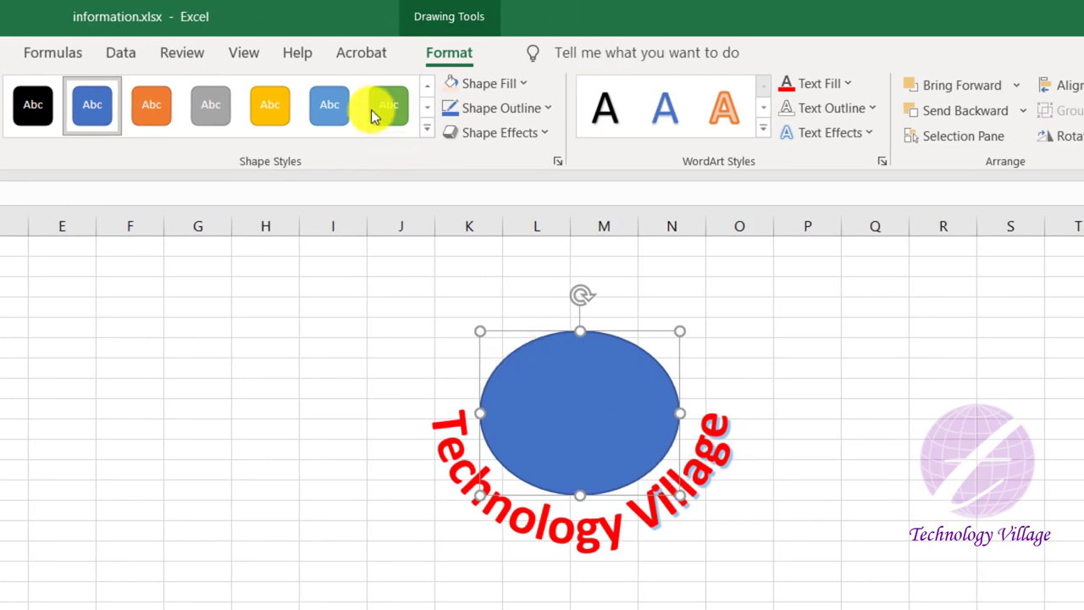
{"action": "left_click", "coordinate": [428, 135]}
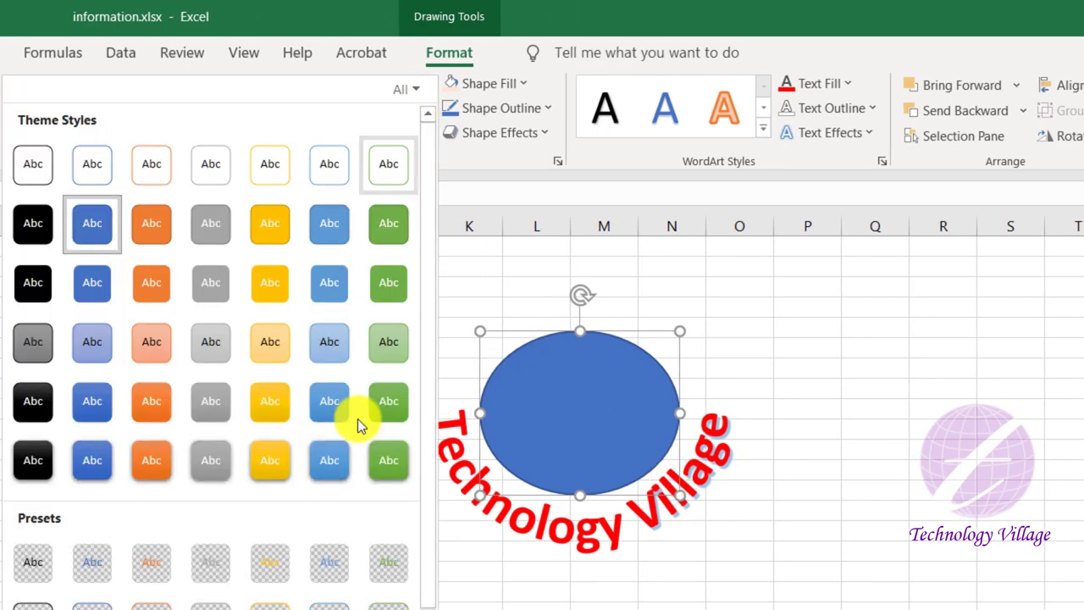
{"action": "left_click", "coordinate": [329, 460]}
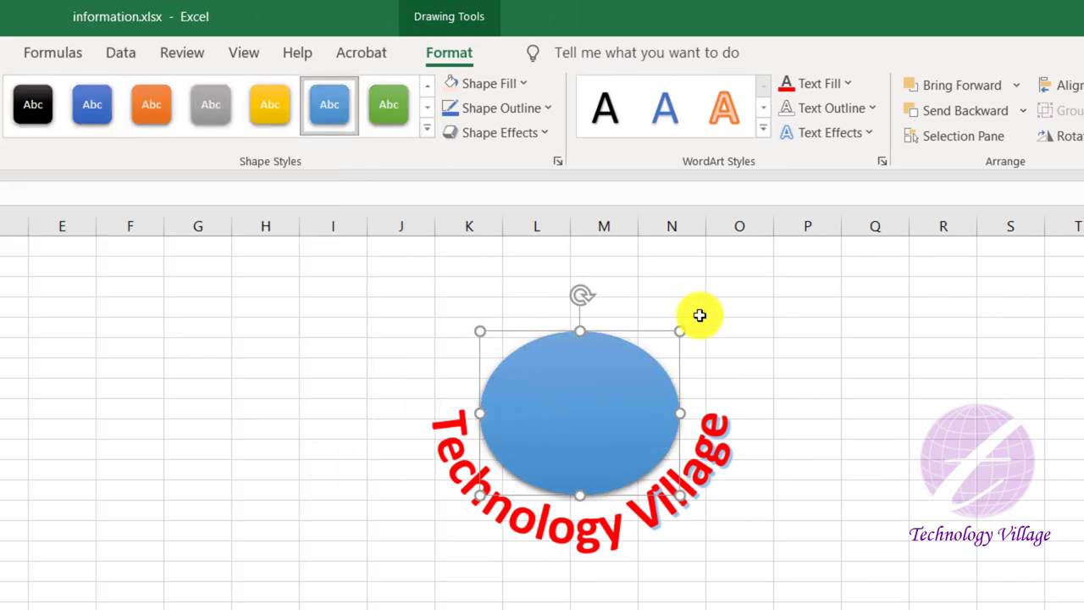
{"action": "left_click", "coordinate": [503, 82]}
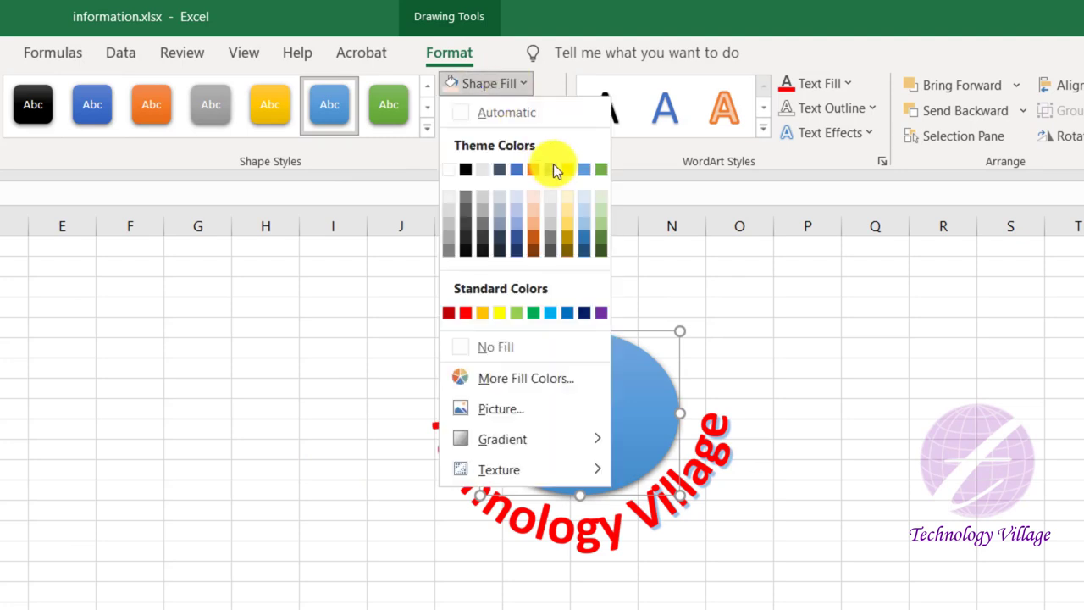
{"action": "left_click", "coordinate": [602, 241]}
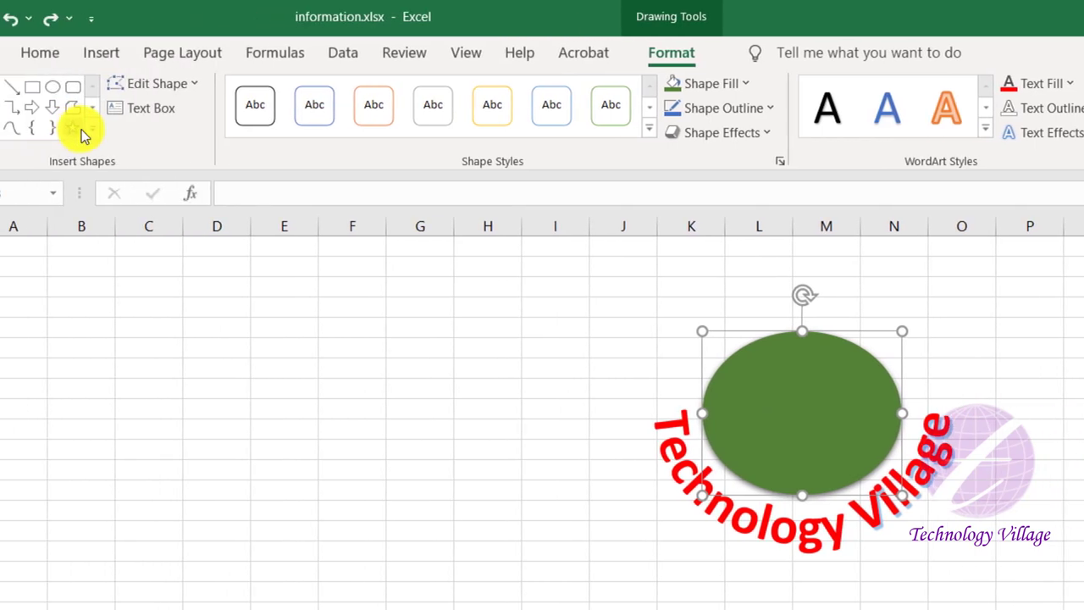
{"action": "left_click", "coordinate": [141, 131]}
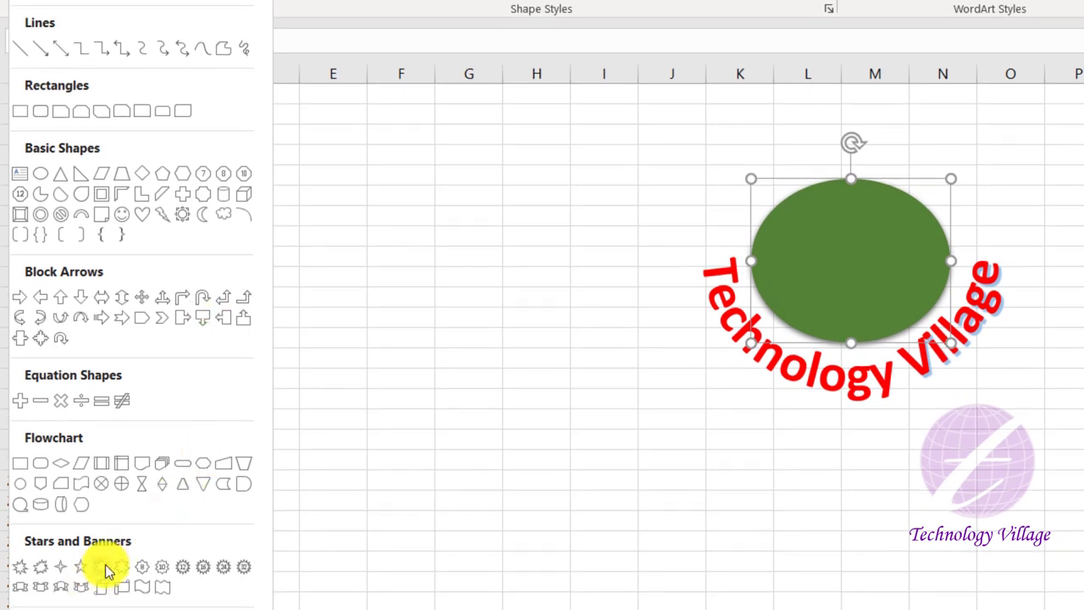
Draw a six-point star over the centre of the green oval and fill it white.
{"action": "left_click", "coordinate": [100, 569]}
{"action": "left_click_drag", "start_coordinate": [799, 211], "coordinate": [895, 309]}
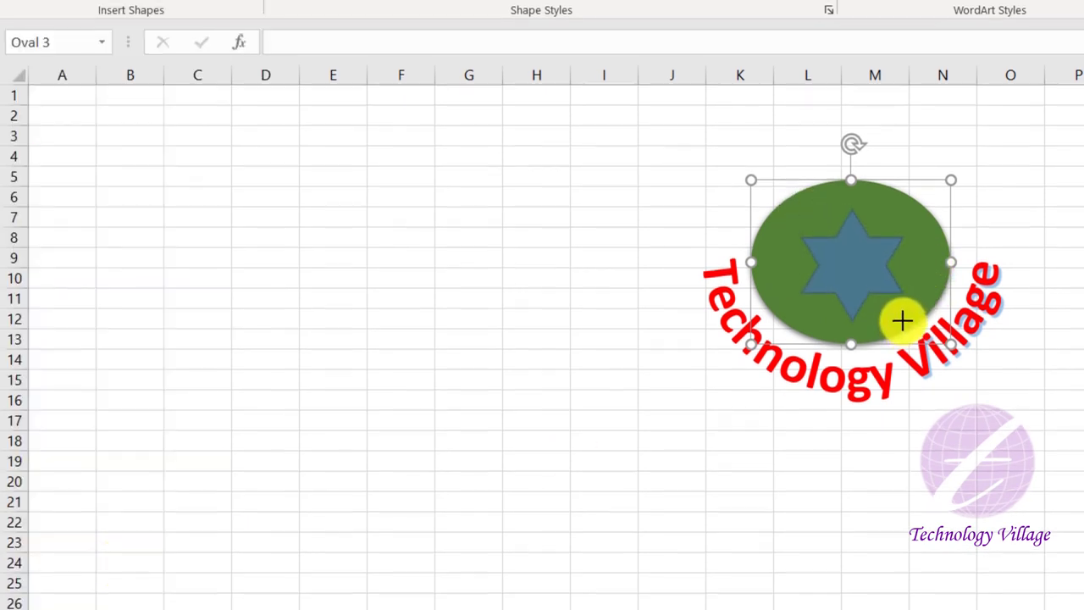
{"action": "left_click", "coordinate": [873, 286]}
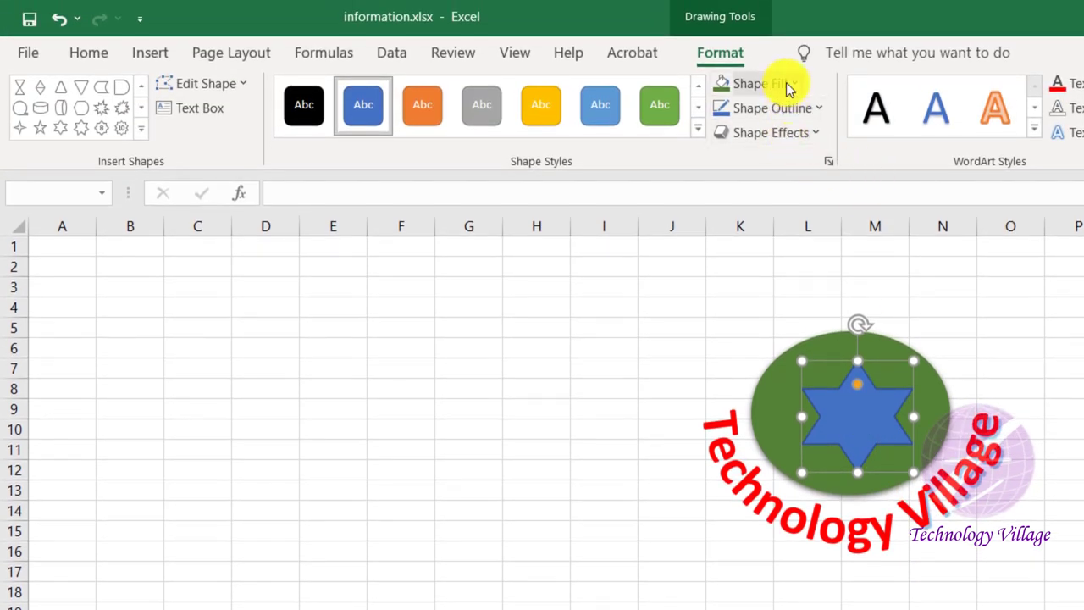
{"action": "left_click", "coordinate": [789, 84]}
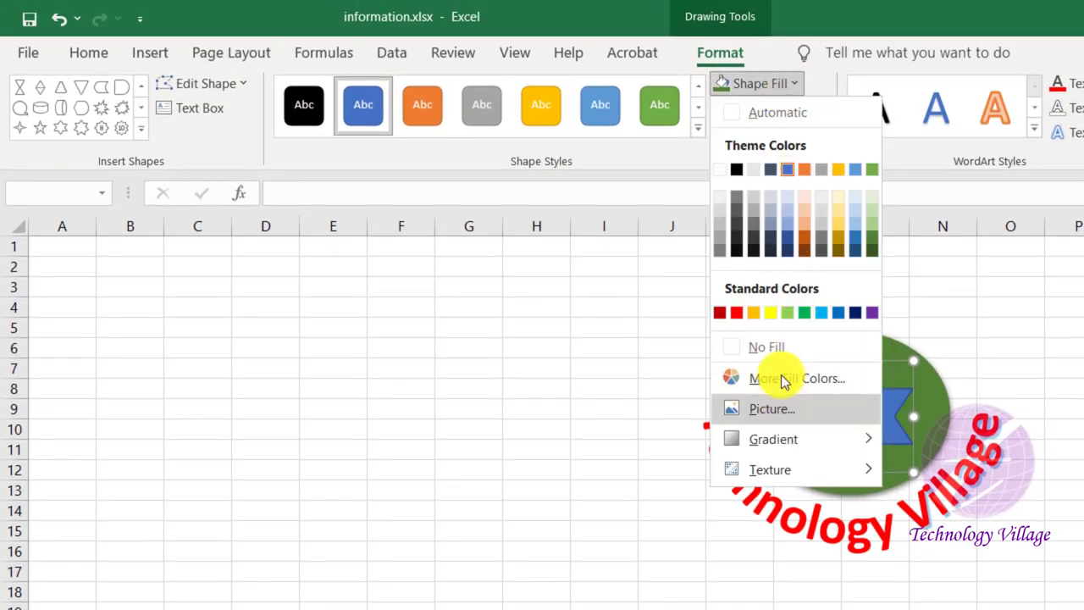
{"action": "left_click", "coordinate": [1063, 508]}
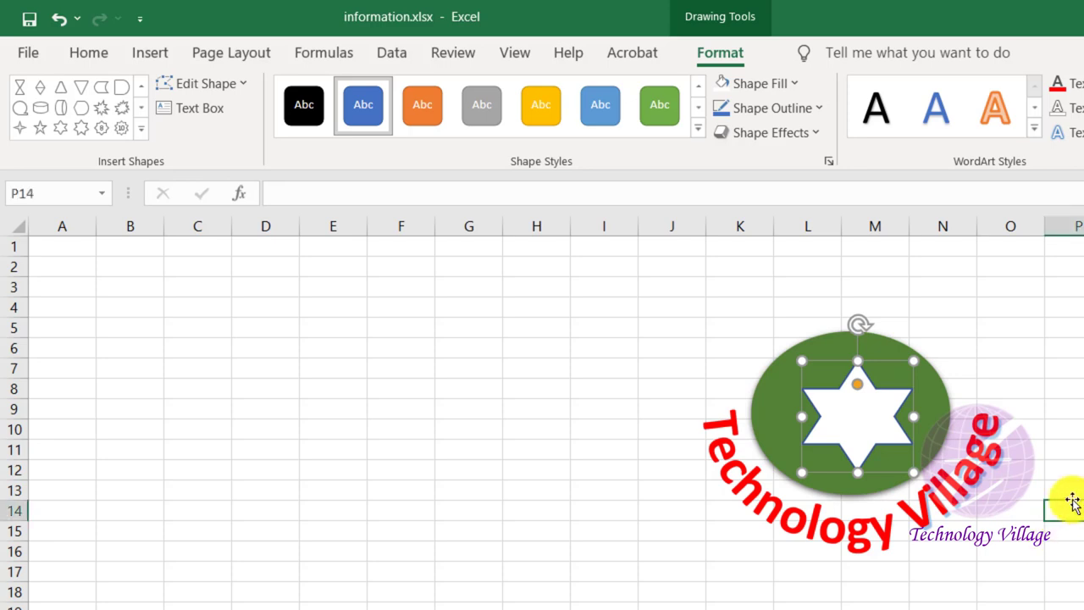
Set the star's outline to No Outline.
{"action": "left_click", "coordinate": [873, 401]}
{"action": "left_click", "coordinate": [811, 108]}
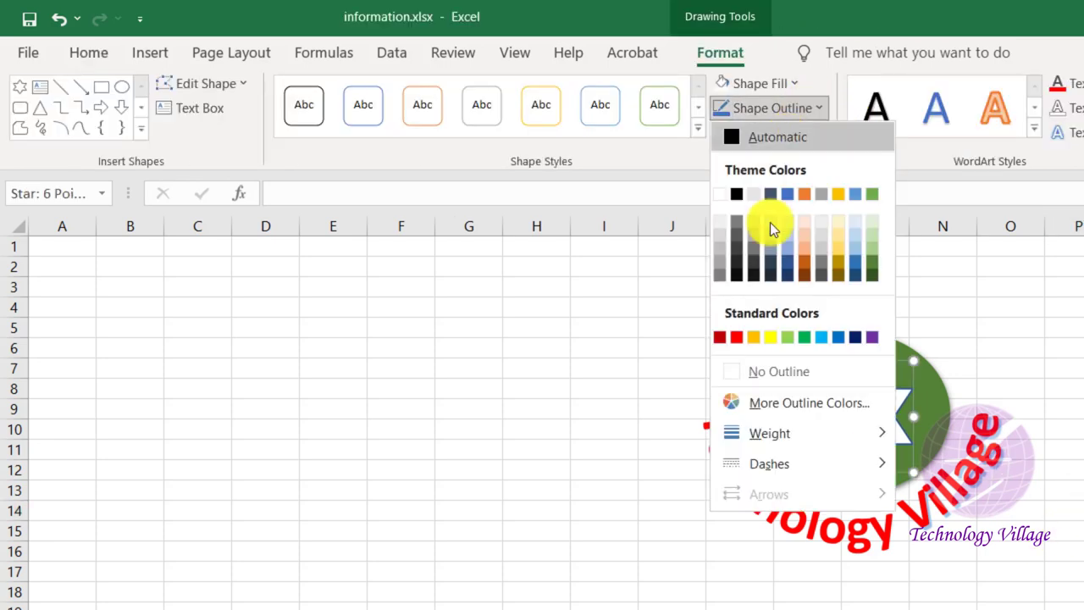
{"action": "left_click", "coordinate": [788, 369]}
{"action": "left_click", "coordinate": [1066, 512]}
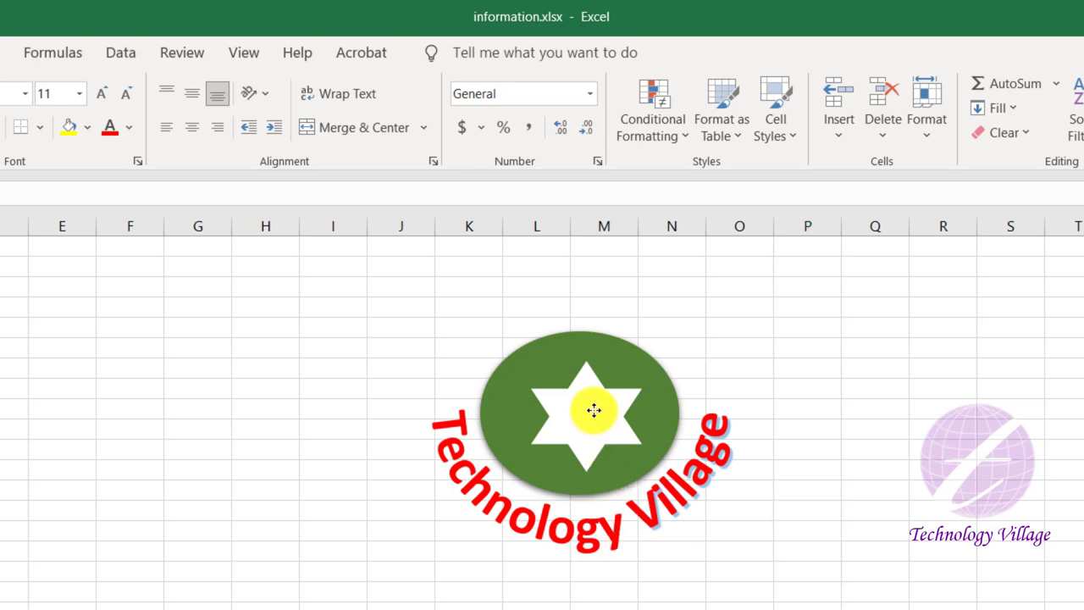
Move the curved Technology Village text to wrap around the oval and send it behind the oval.
{"action": "left_click", "coordinate": [592, 409]}
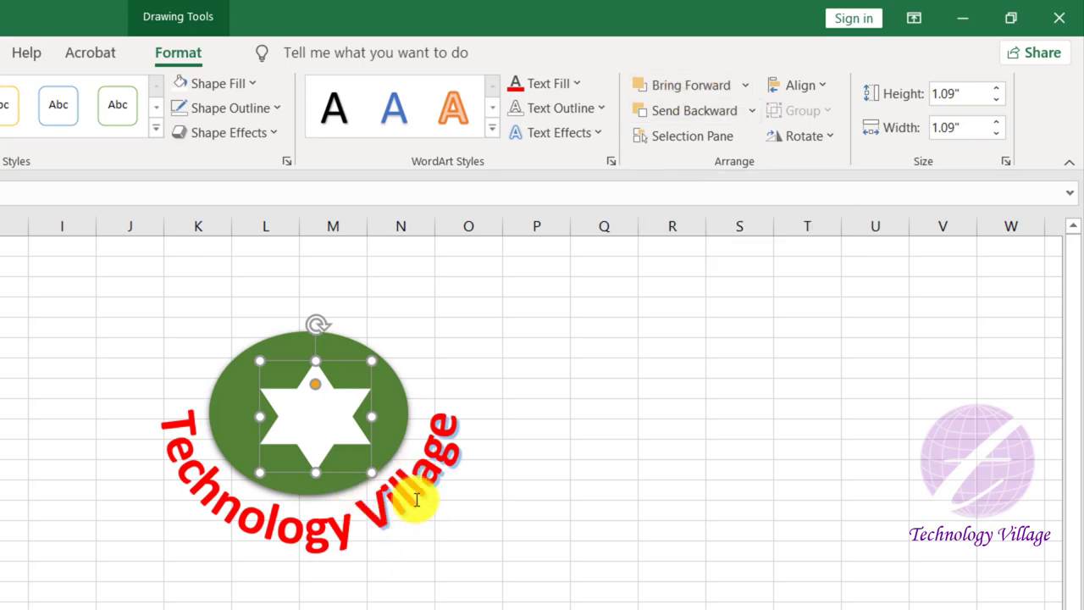
{"action": "left_click", "coordinate": [423, 495]}
{"action": "mouse_move", "coordinate": [401, 285]}
{"action": "left_mouse_down"}
{"action": "mouse_move", "coordinate": [404, 181]}
{"action": "mouse_move", "coordinate": [408, 222]}
{"action": "left_mouse_up"}
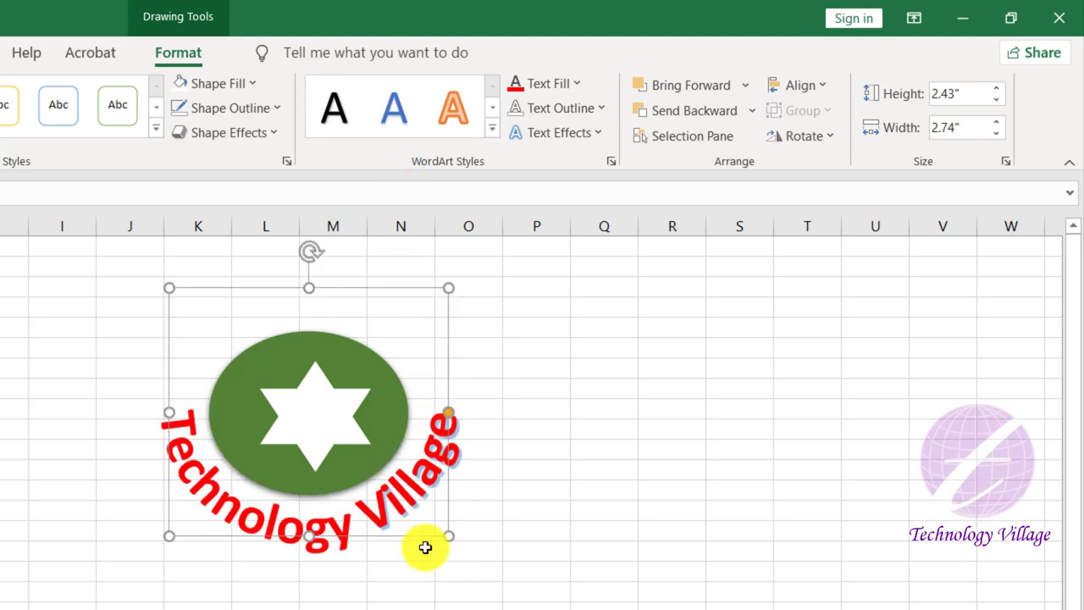
{"action": "left_click_drag", "start_coordinate": [414, 537], "coordinate": [413, 460]}
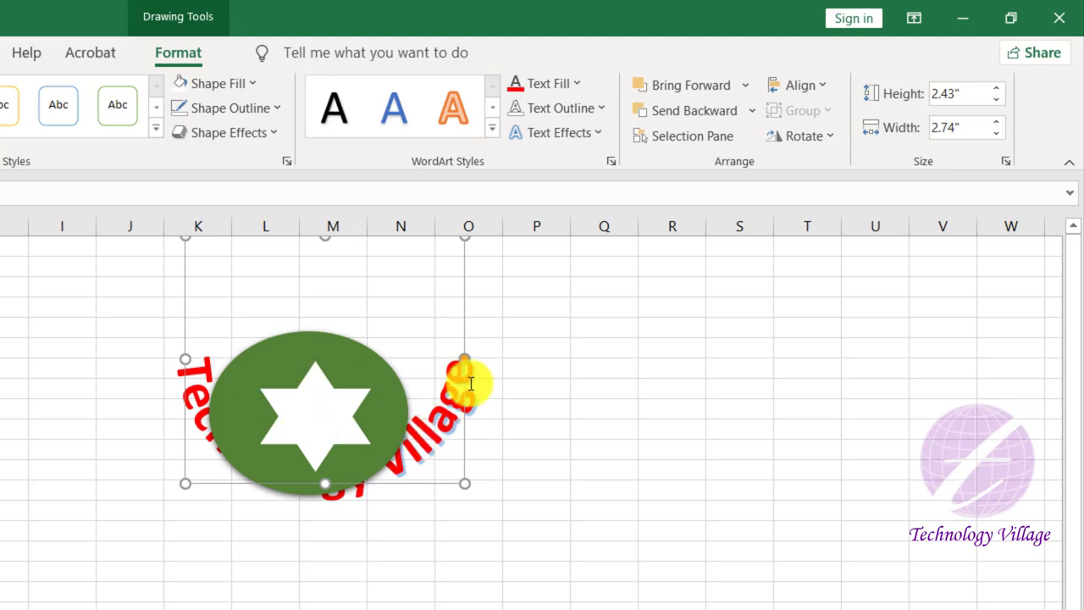
{"action": "left_click", "coordinate": [678, 86]}
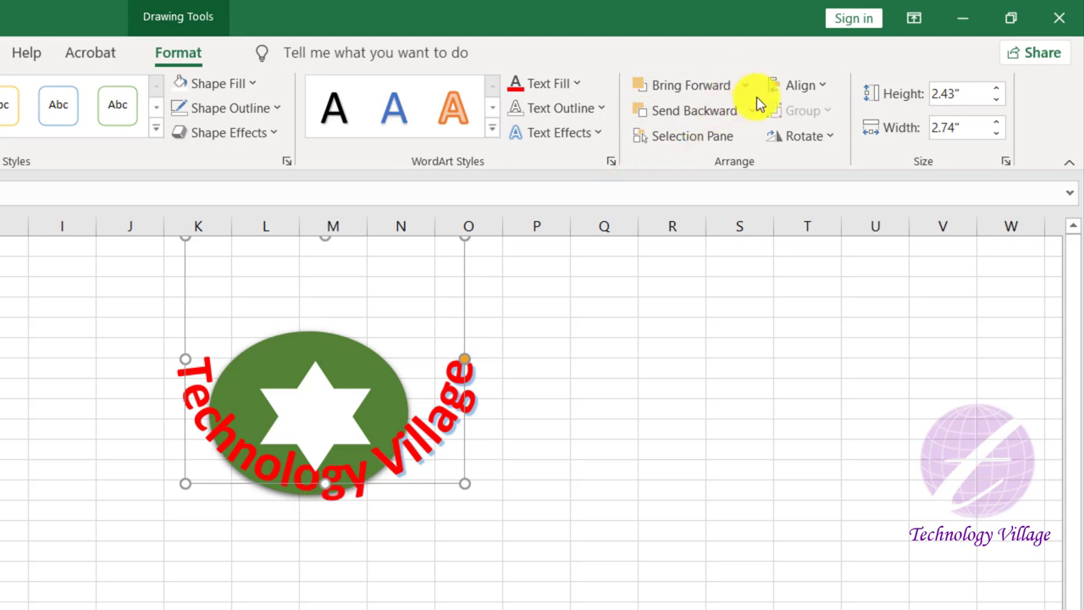
{"action": "left_click", "coordinate": [690, 114]}
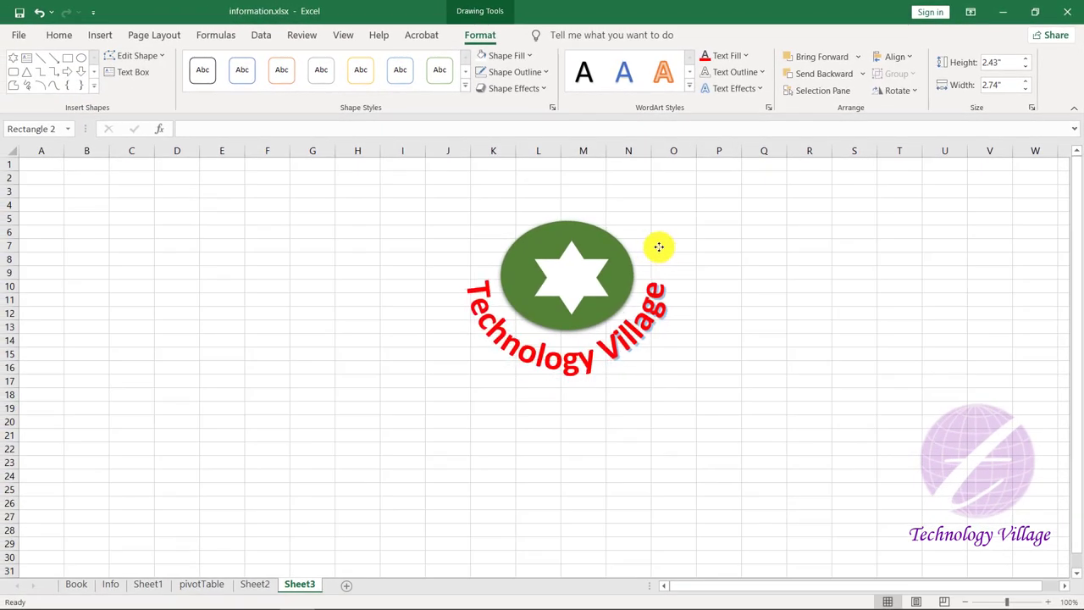
Insert a plain black WordArt below the logo and change its text to '2021'.
{"action": "left_click", "coordinate": [658, 288]}
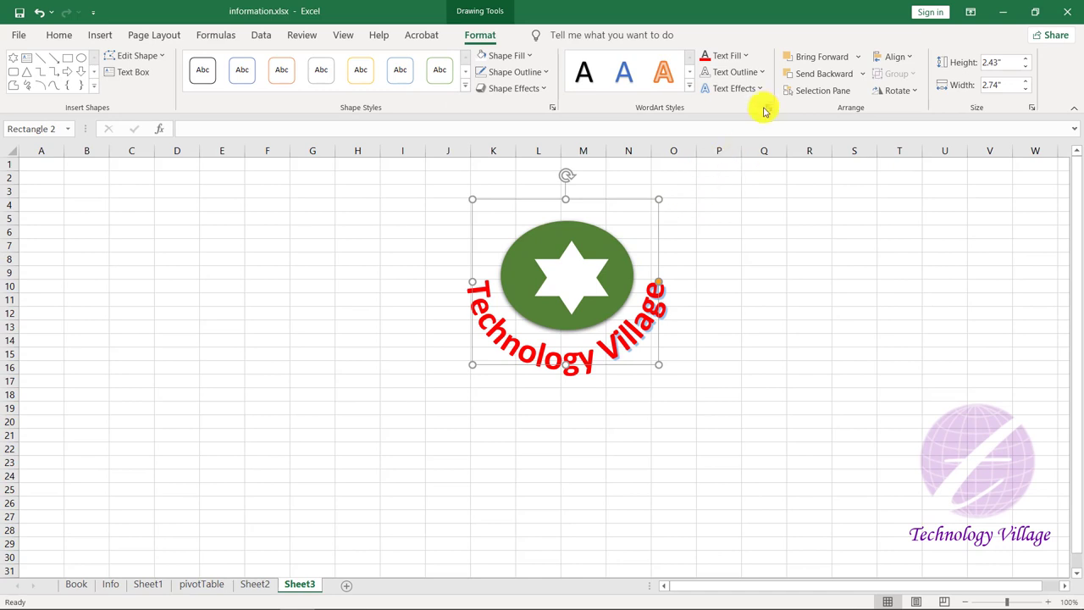
{"action": "left_click", "coordinate": [101, 36]}
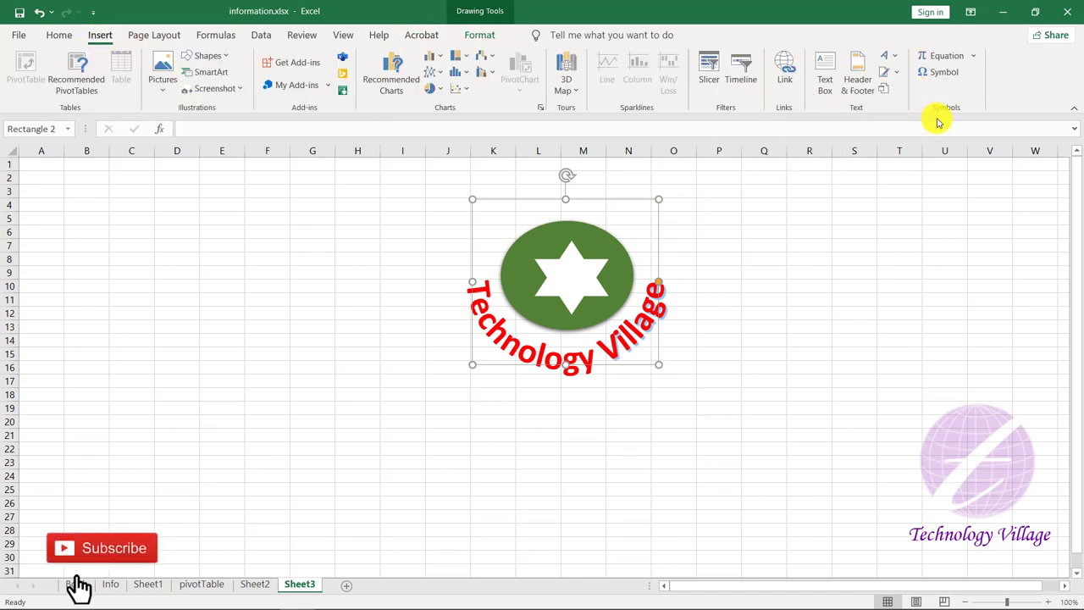
{"action": "left_click", "coordinate": [883, 56]}
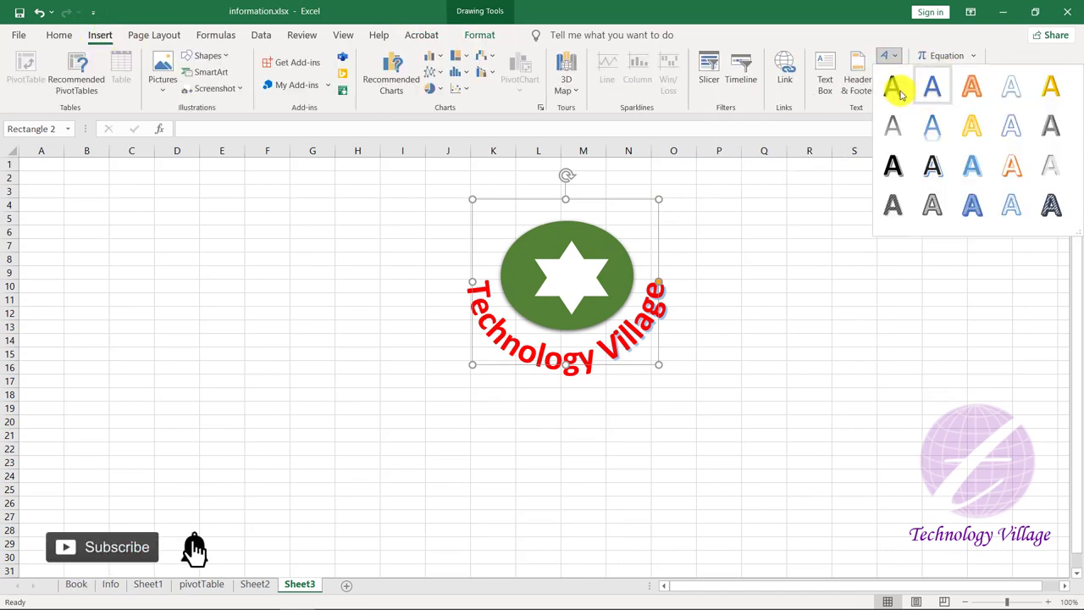
{"action": "left_click", "coordinate": [894, 88]}
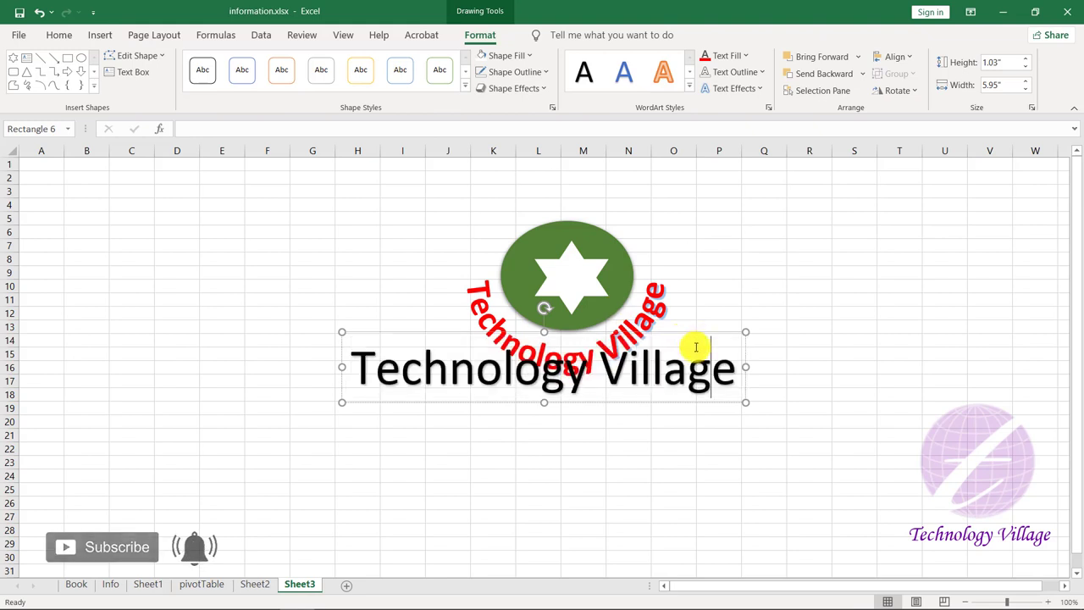
{"action": "left_click_drag", "start_coordinate": [696, 345], "coordinate": [742, 375]}
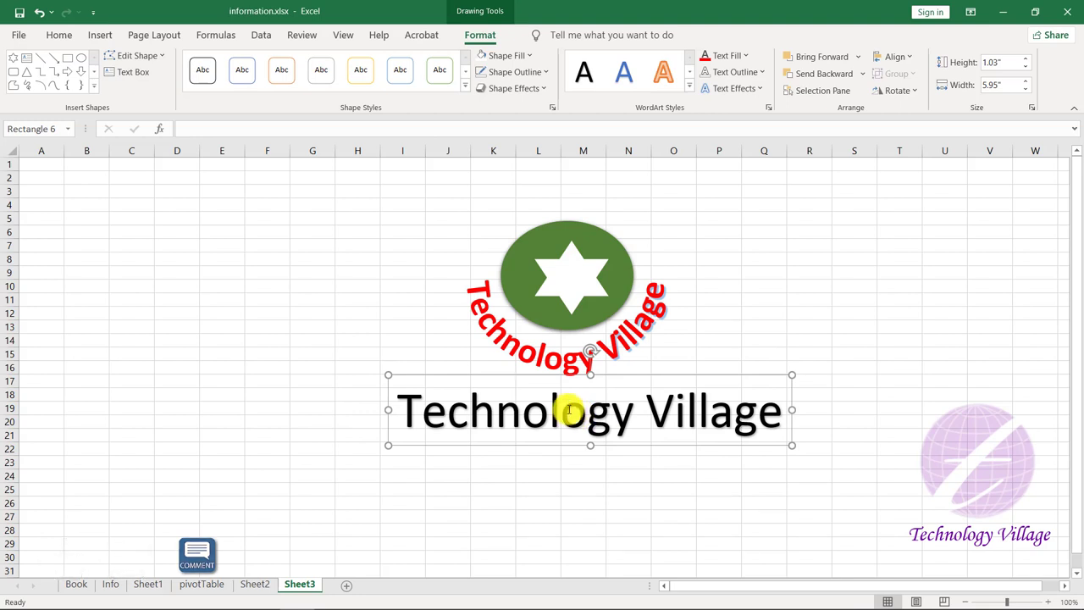
{"action": "triple_click", "coordinate": [569, 410]}
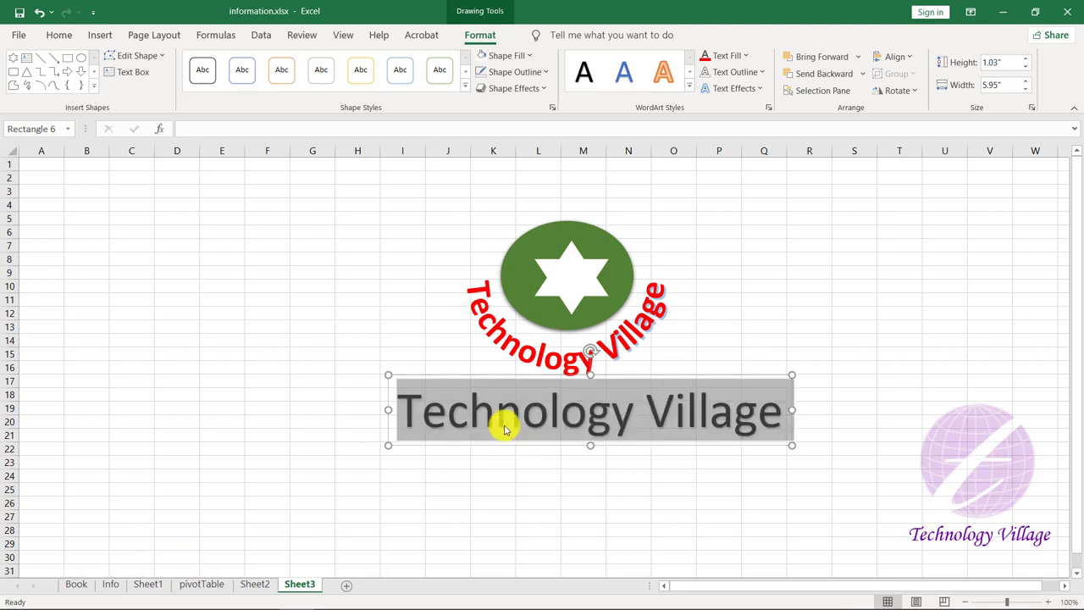
{"action": "type", "text": "2021"}
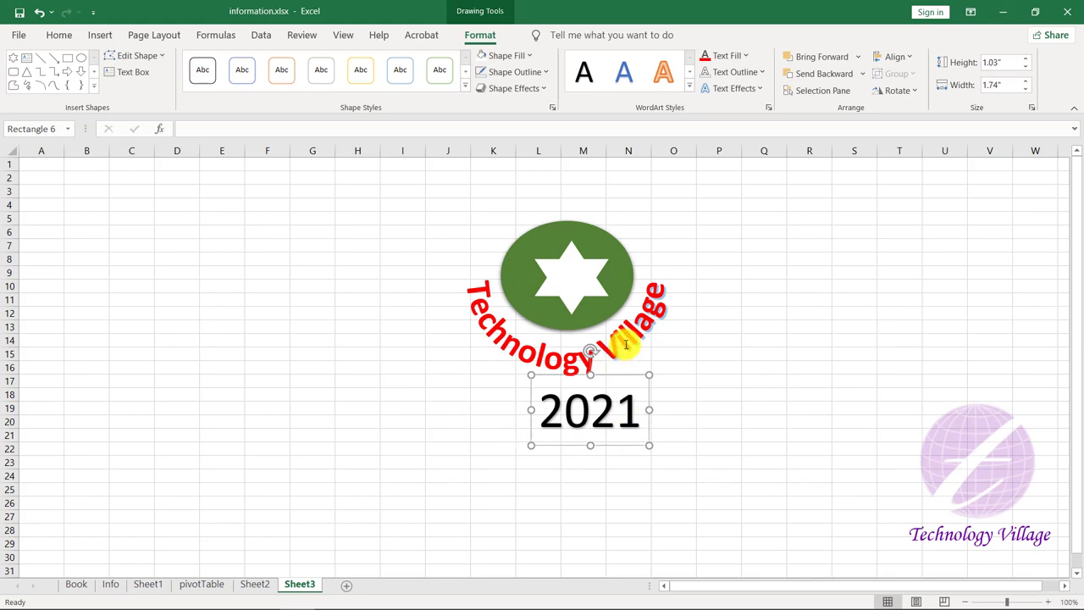
{"action": "left_click", "coordinate": [644, 319], "text": "shift"}
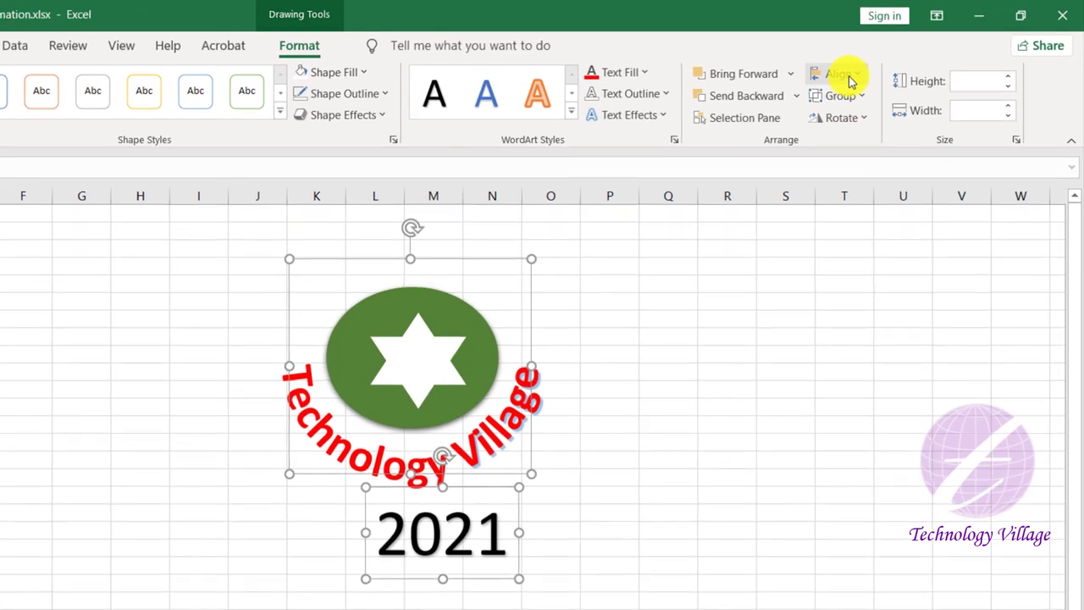
Centre-align the 2021 box horizontally with the logo.
{"action": "left_click", "coordinate": [872, 65]}
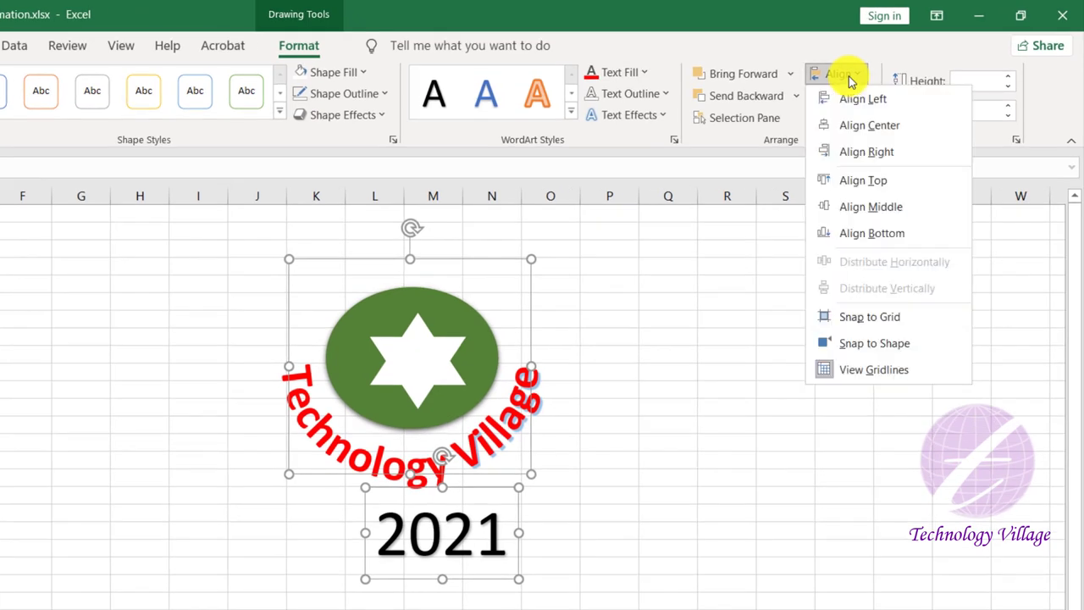
{"action": "left_click", "coordinate": [872, 211]}
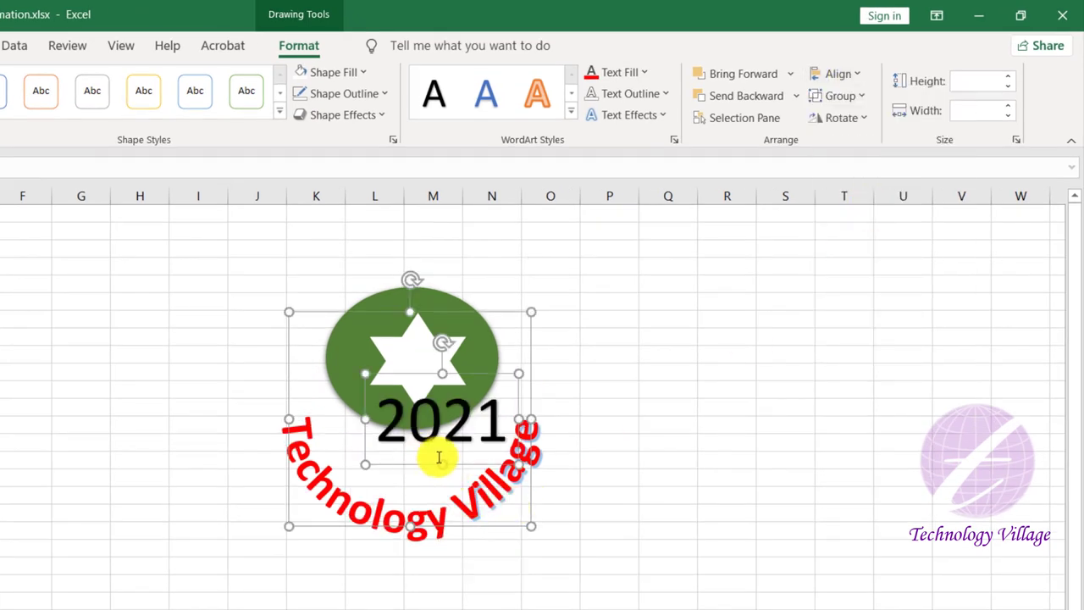
{"action": "key", "text": "ctrl+z"}
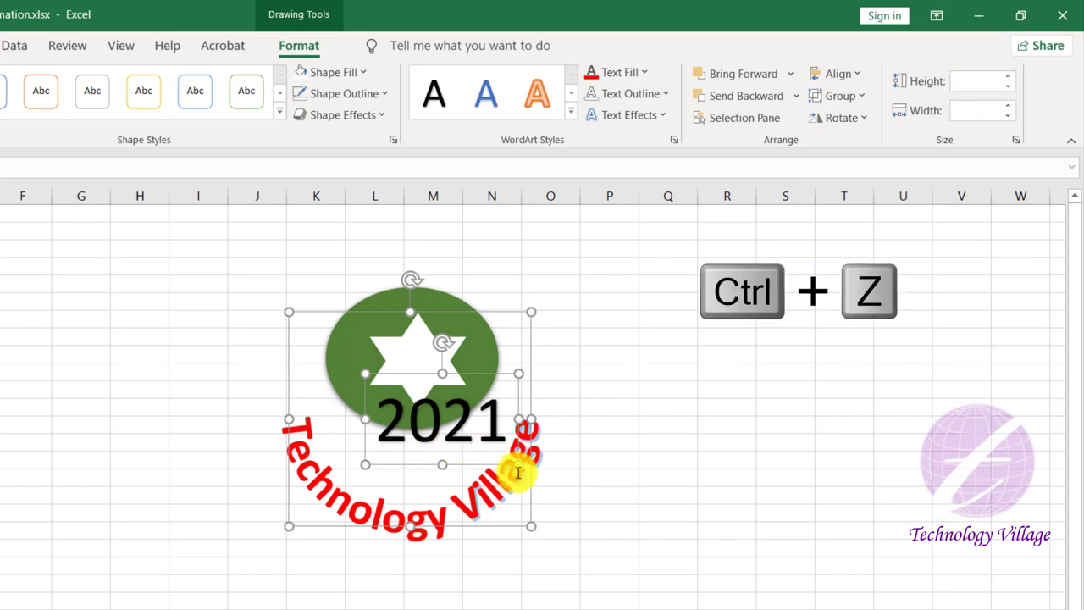
{"action": "left_click", "coordinate": [850, 74]}
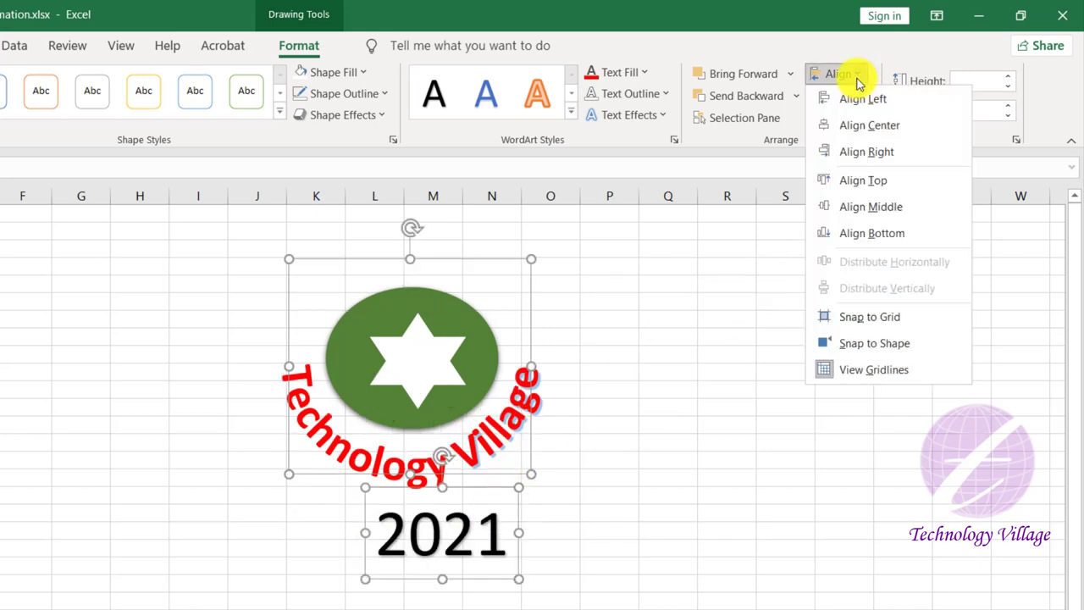
{"action": "left_click", "coordinate": [878, 135]}
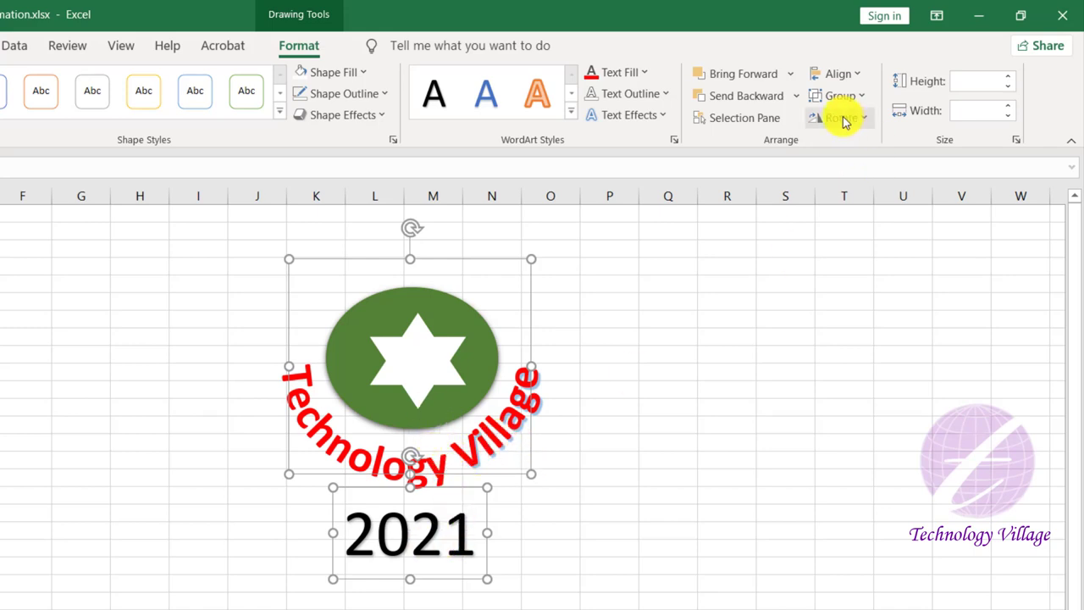
{"action": "left_click", "coordinate": [838, 75]}
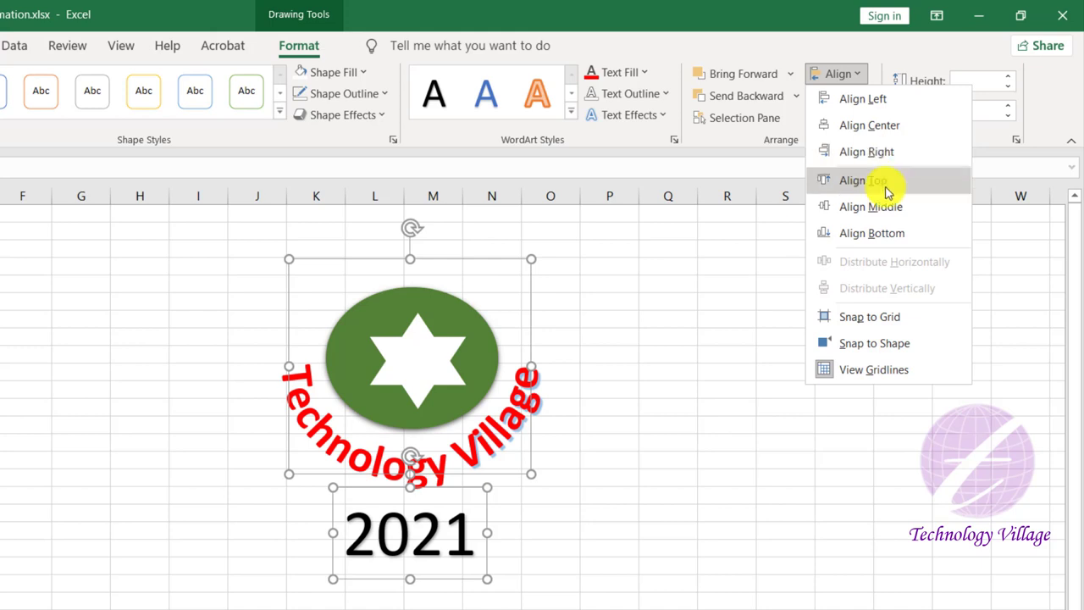
{"action": "left_click", "coordinate": [641, 377]}
Resize the 2021 box to 1.4" tall and 2.6" wide.
{"action": "left_click", "coordinate": [448, 496]}
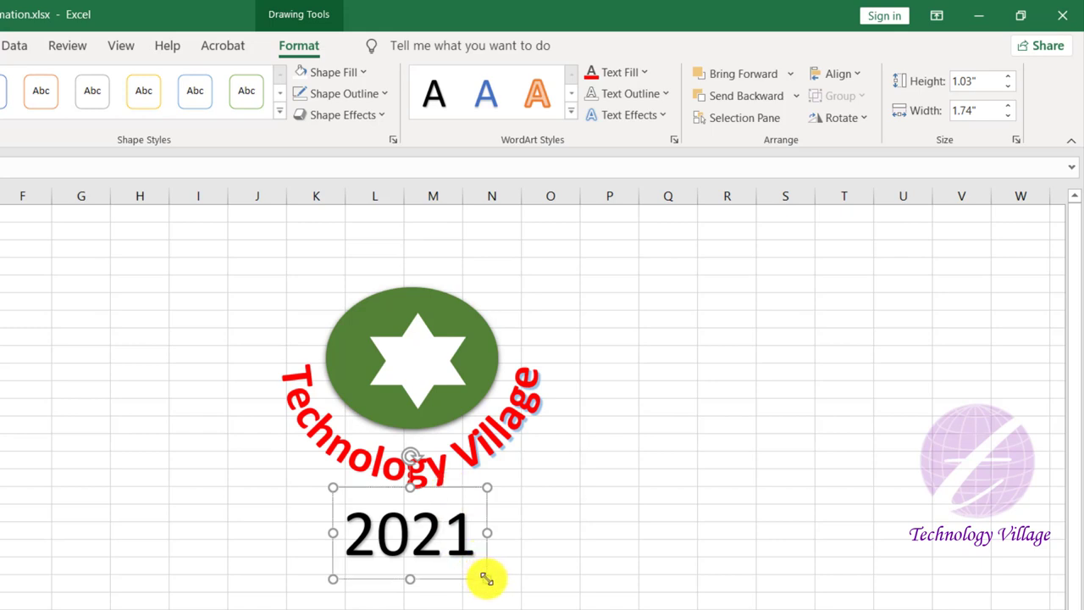
{"action": "left_click_drag", "start_coordinate": [486, 578], "coordinate": [602, 579]}
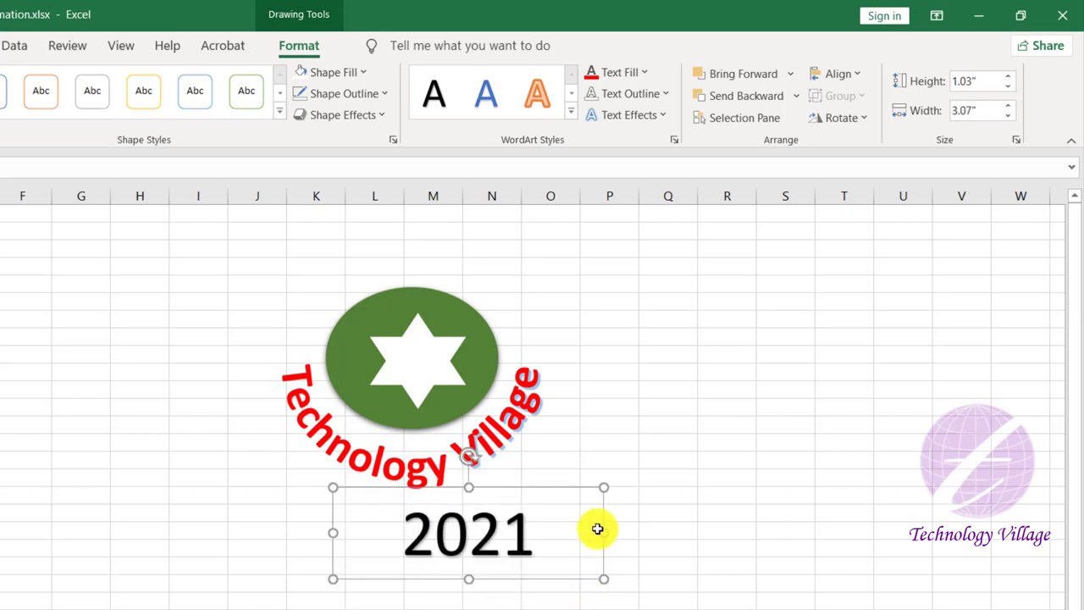
{"action": "key", "text": "ctrl+z"}
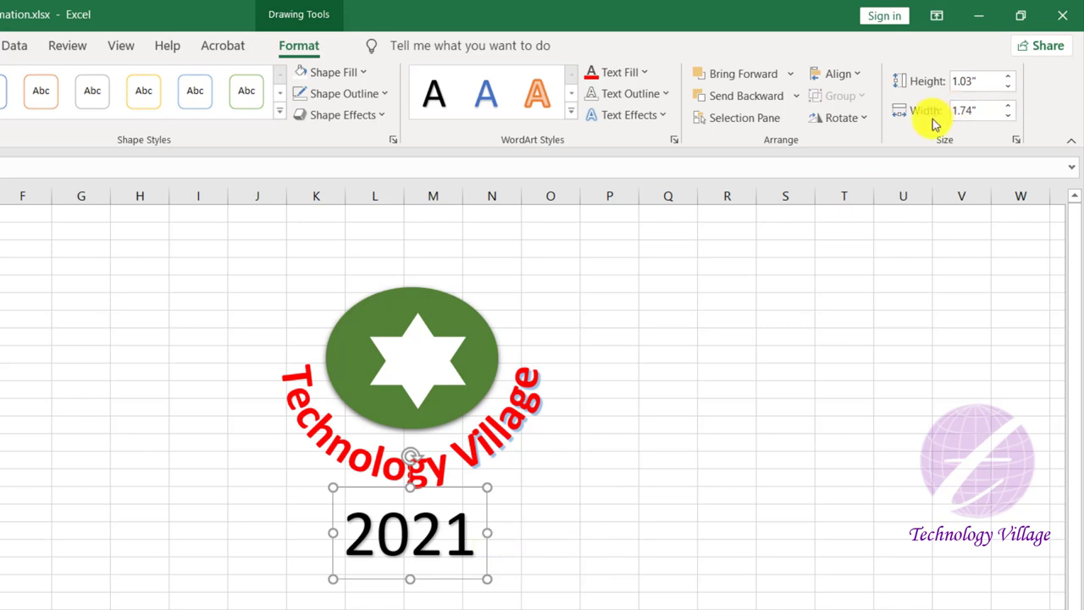
{"action": "left_click", "coordinate": [1007, 76]}
{"action": "left_click", "coordinate": [1007, 77]}
{"action": "left_click", "coordinate": [1007, 76]}
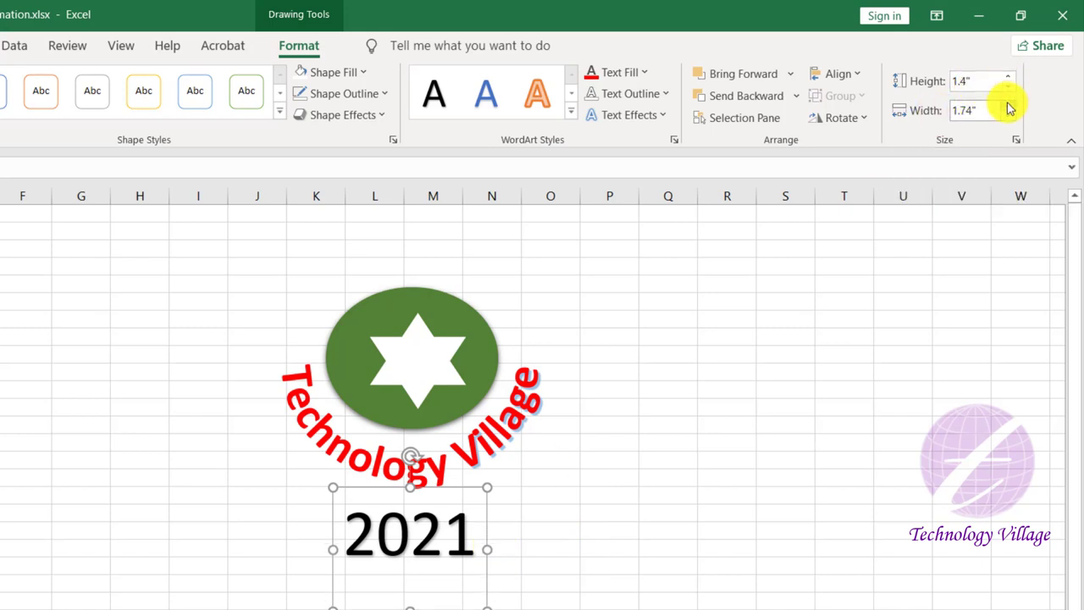
{"action": "left_click", "coordinate": [1007, 106]}
{"action": "left_click", "coordinate": [1007, 106]}
{"action": "left_click", "coordinate": [1008, 106]}
{"action": "left_click", "coordinate": [1008, 106]}
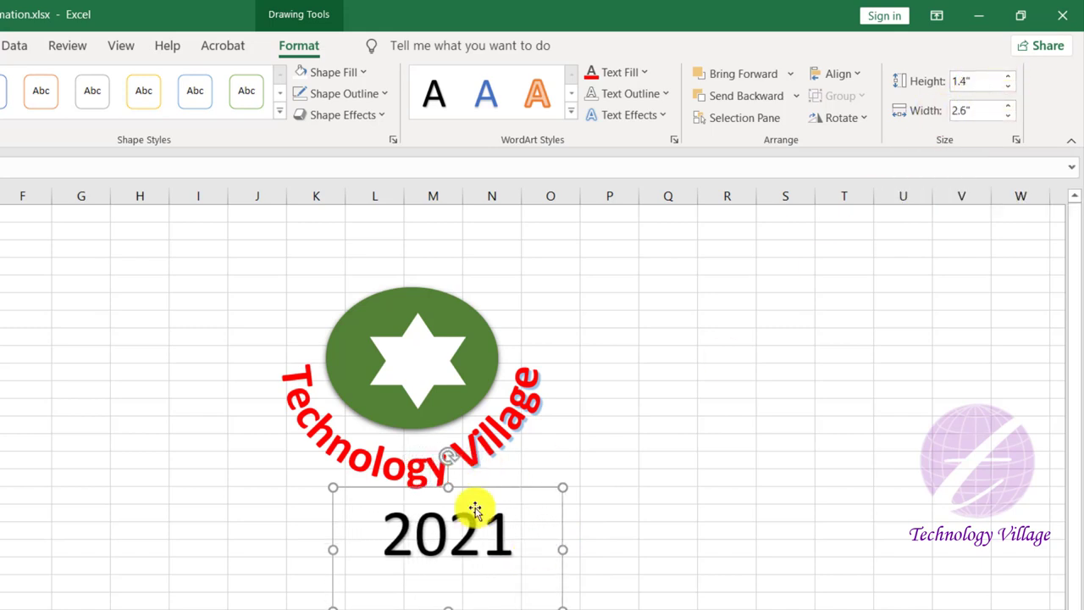
Format the 2021 text as 28 pt bold, with italic and underline cleared.
{"action": "double_click", "coordinate": [441, 535]}
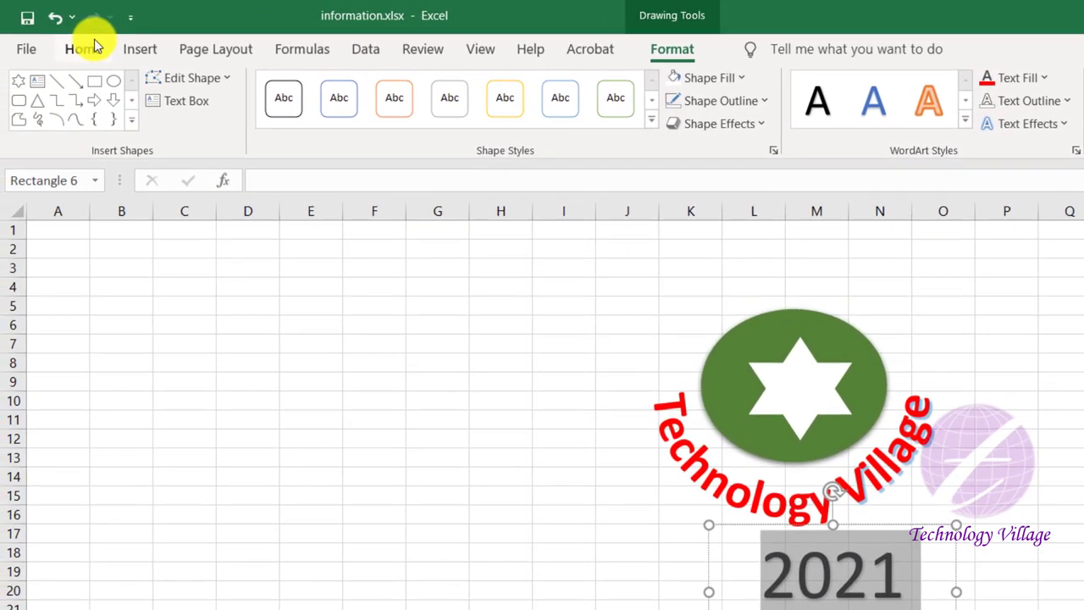
{"action": "left_click", "coordinate": [94, 48]}
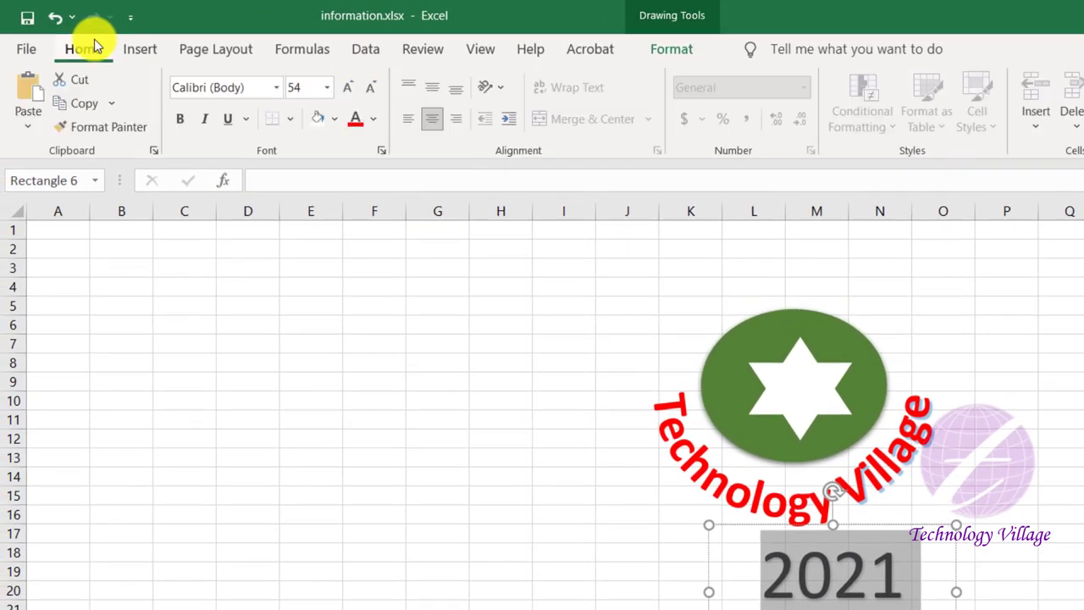
{"action": "left_click", "coordinate": [327, 87]}
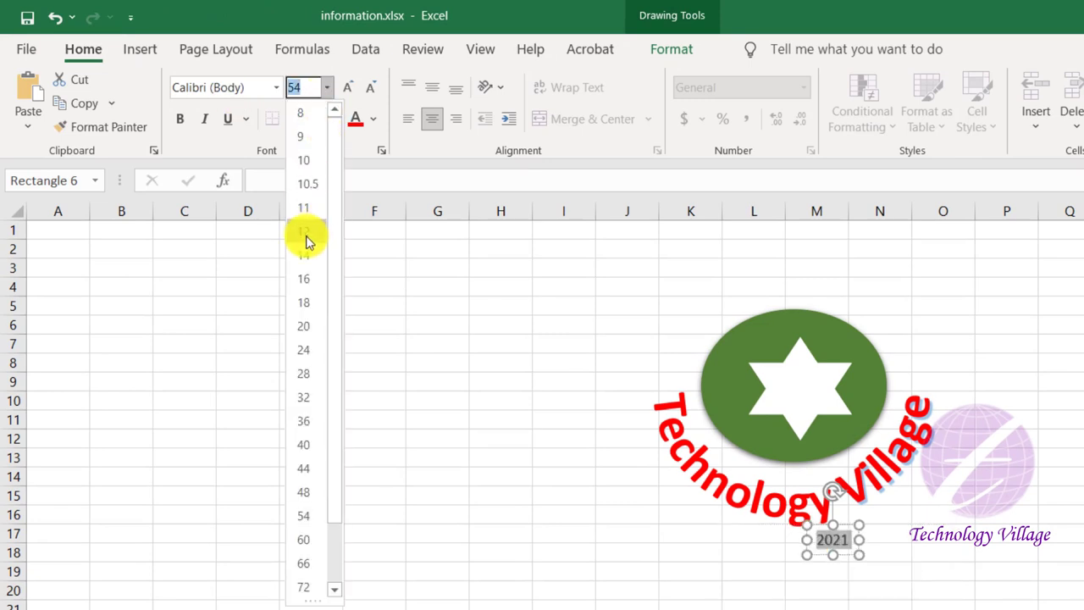
{"action": "left_click", "coordinate": [302, 377]}
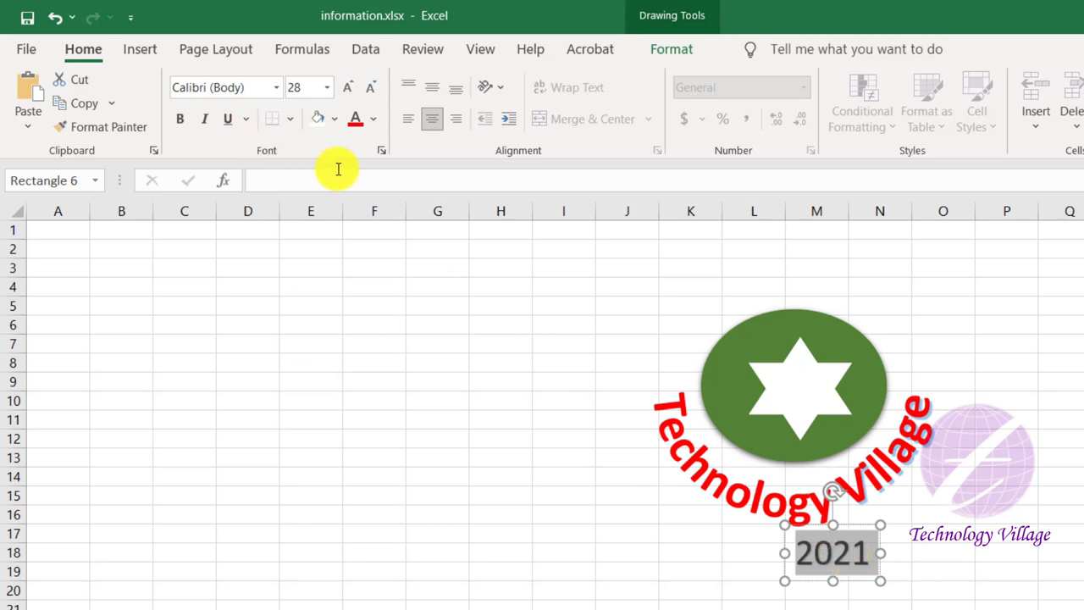
{"action": "key", "text": "ctrl+b"}
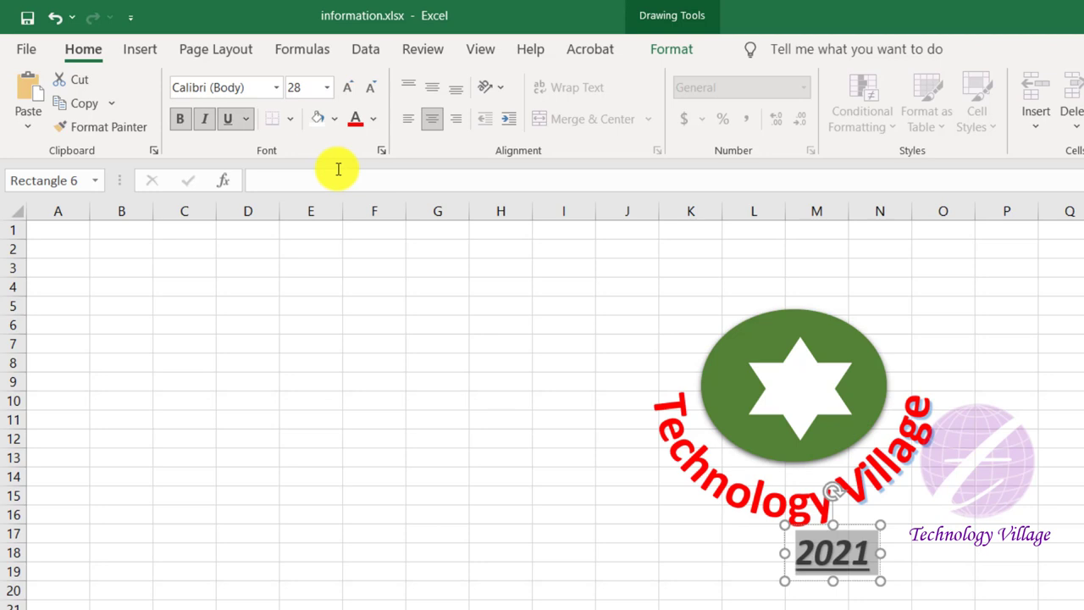
{"action": "key", "text": "ctrl+i"}
{"action": "key", "text": "ctrl+u"}
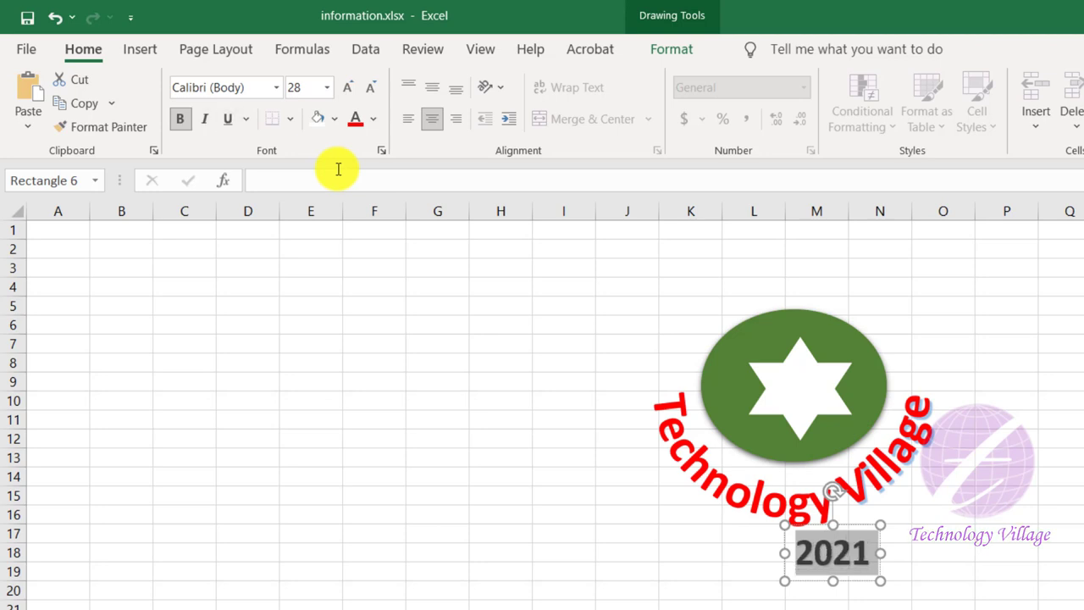
{"action": "left_click", "coordinate": [978, 527]}
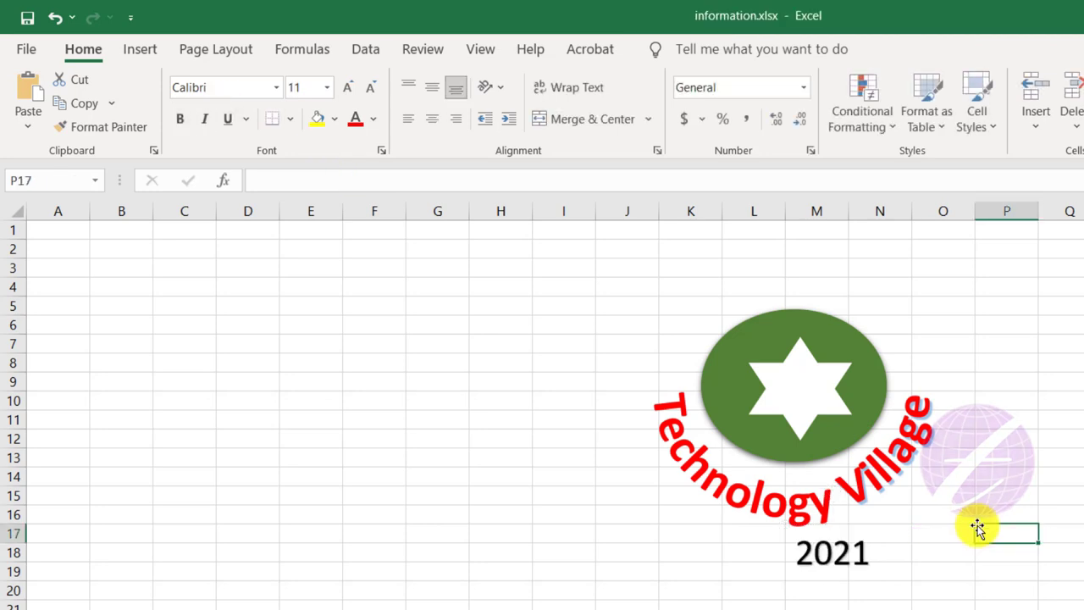